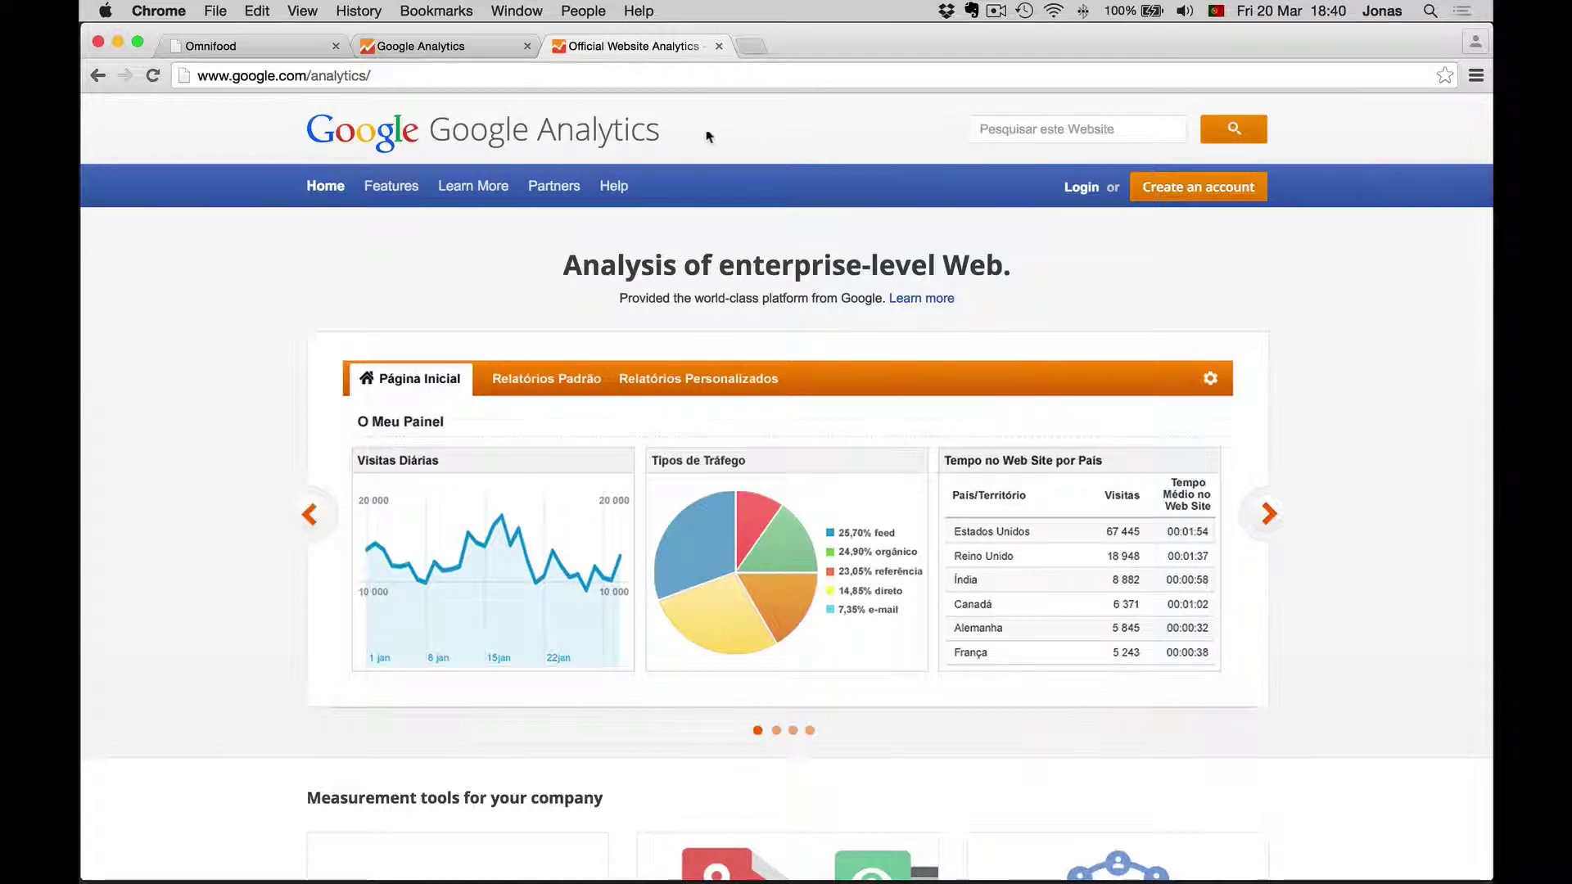
Step: Close the extra analytics tab and enter Omnifood as the website name
left_click(719, 47)
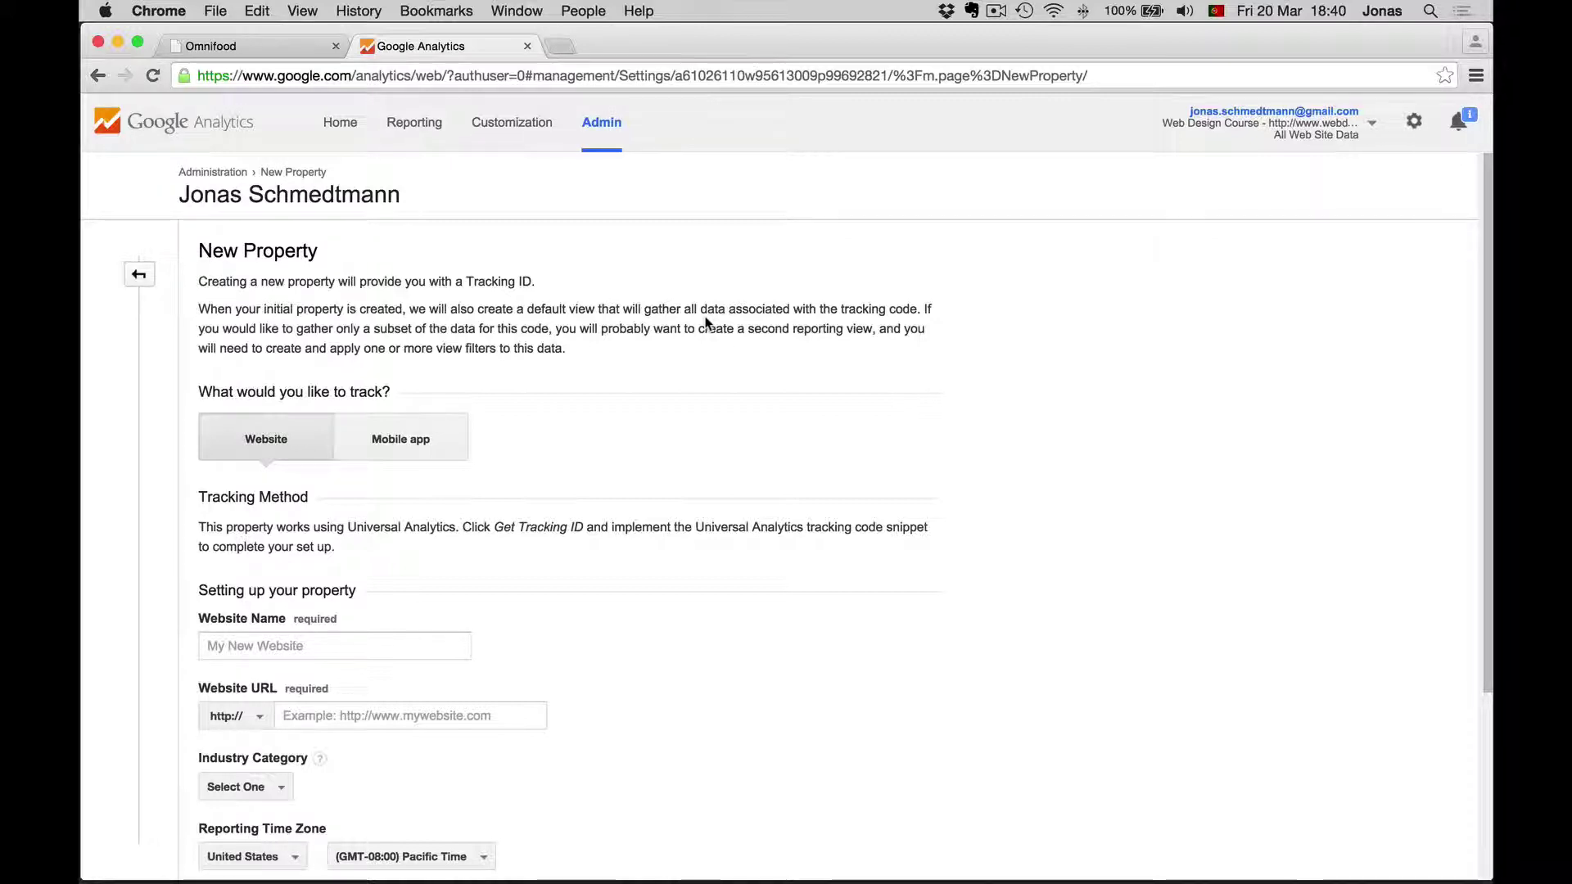
scroll(449, 320, "down", 5)
scroll(565, 443, "up", 4)
scroll(573, 418, "up", 2)
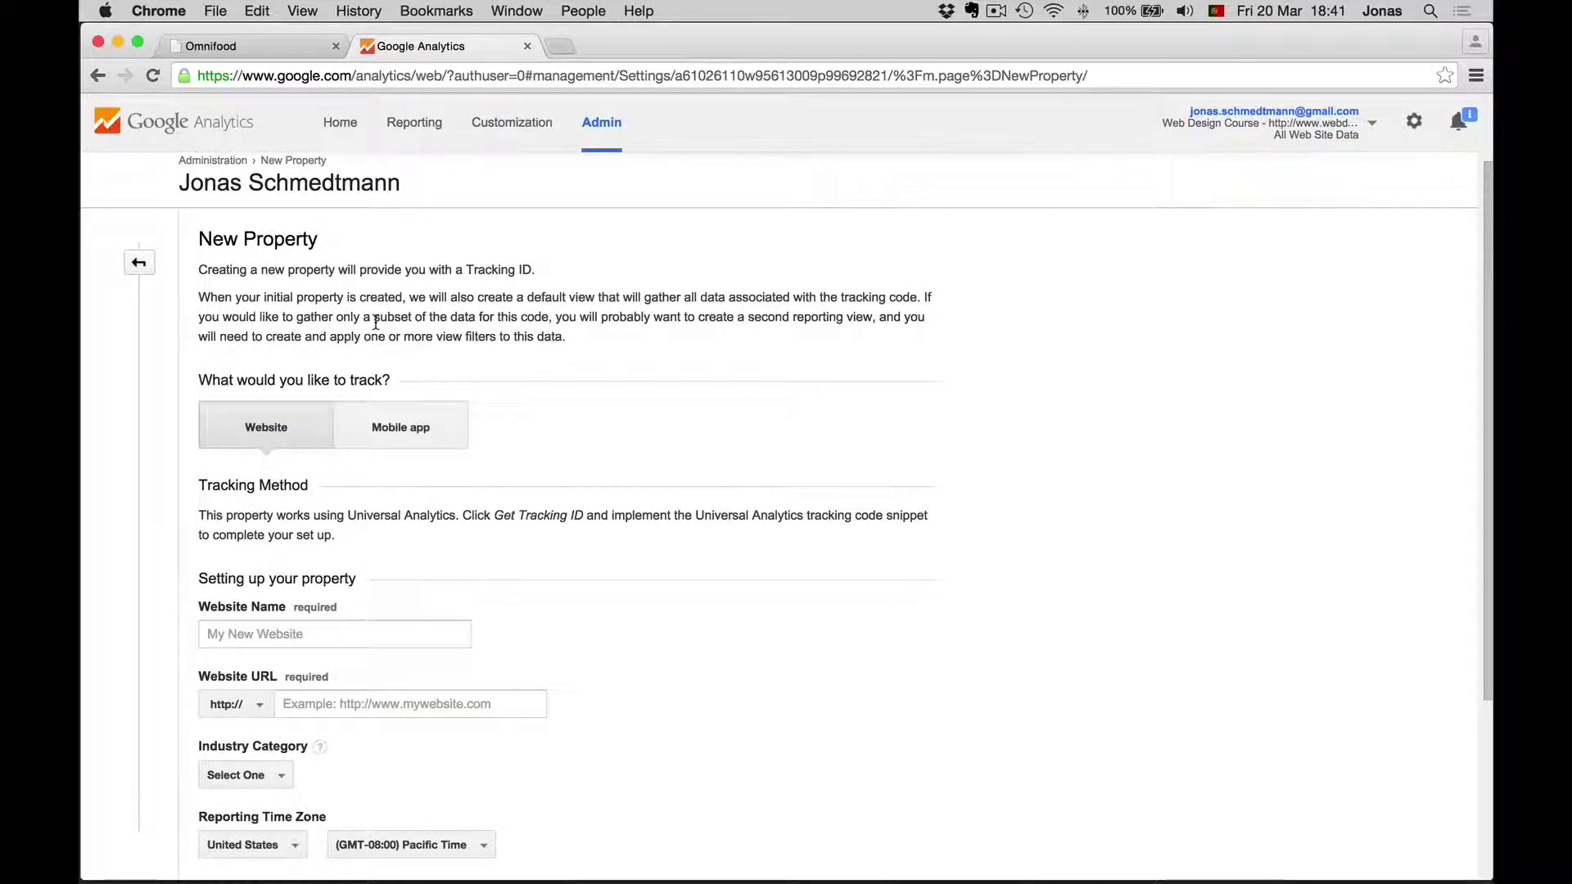
scroll(376, 321, "down", 5)
left_click(367, 452)
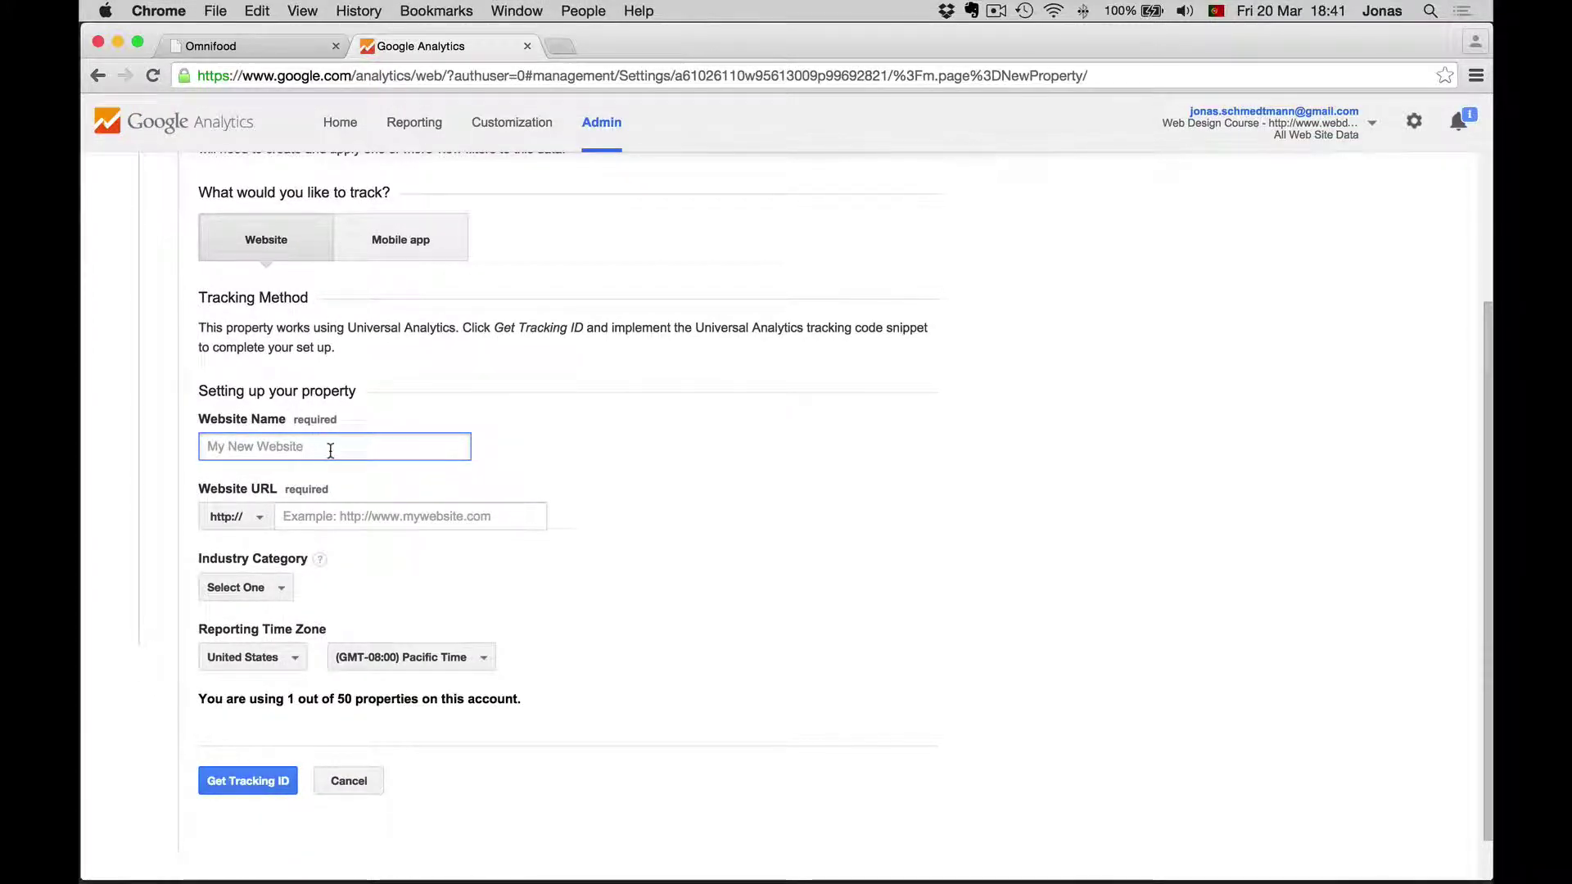
type("Omnifood")
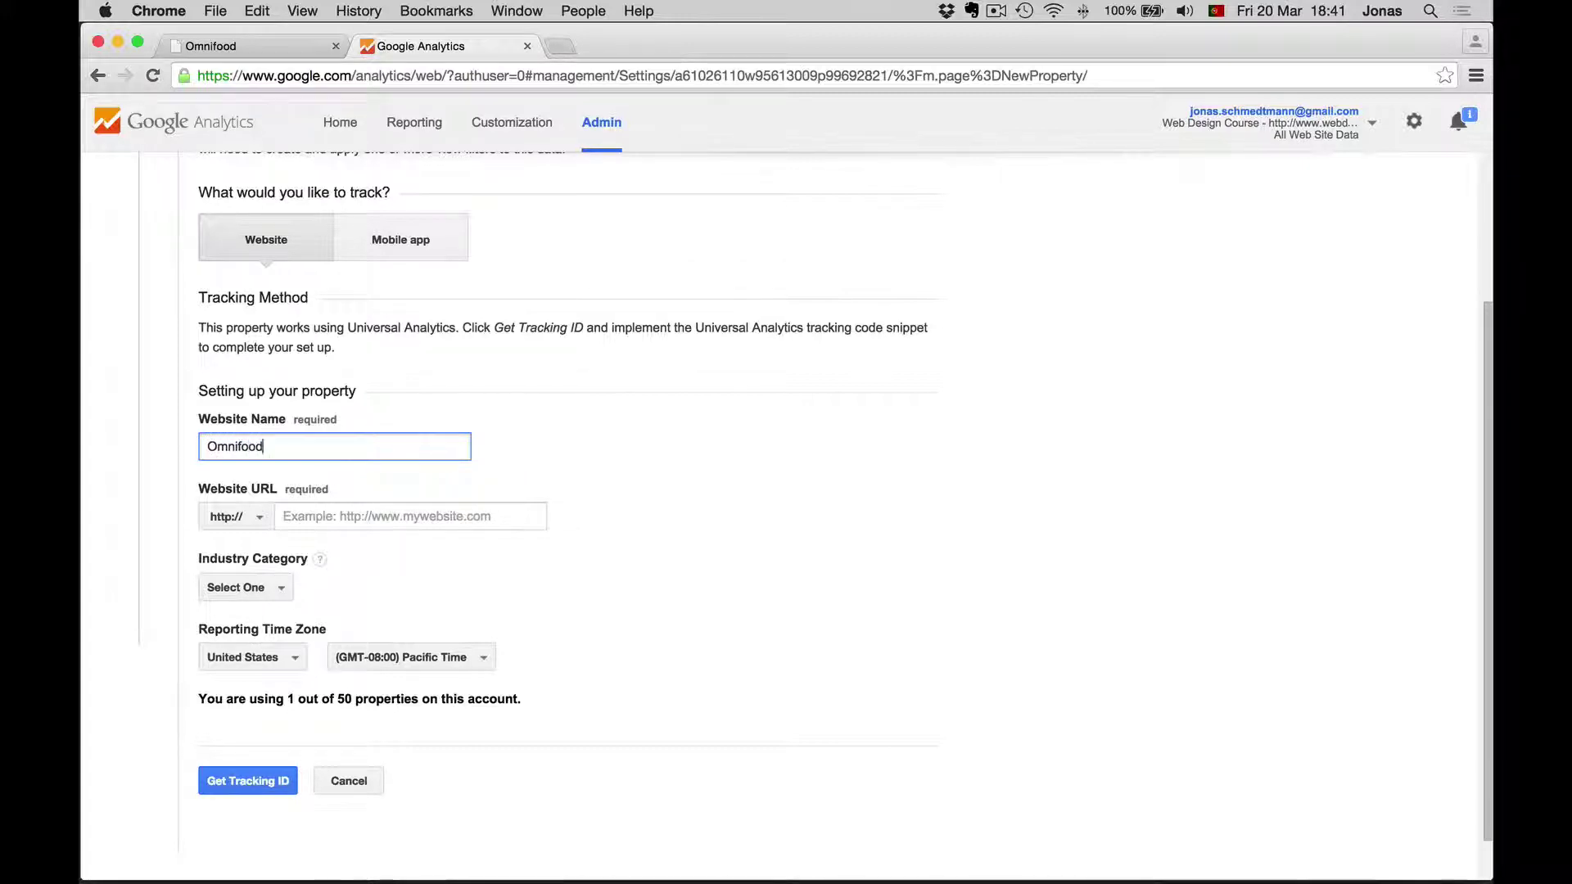
scroll(593, 442, "down", 1)
left_click(432, 474)
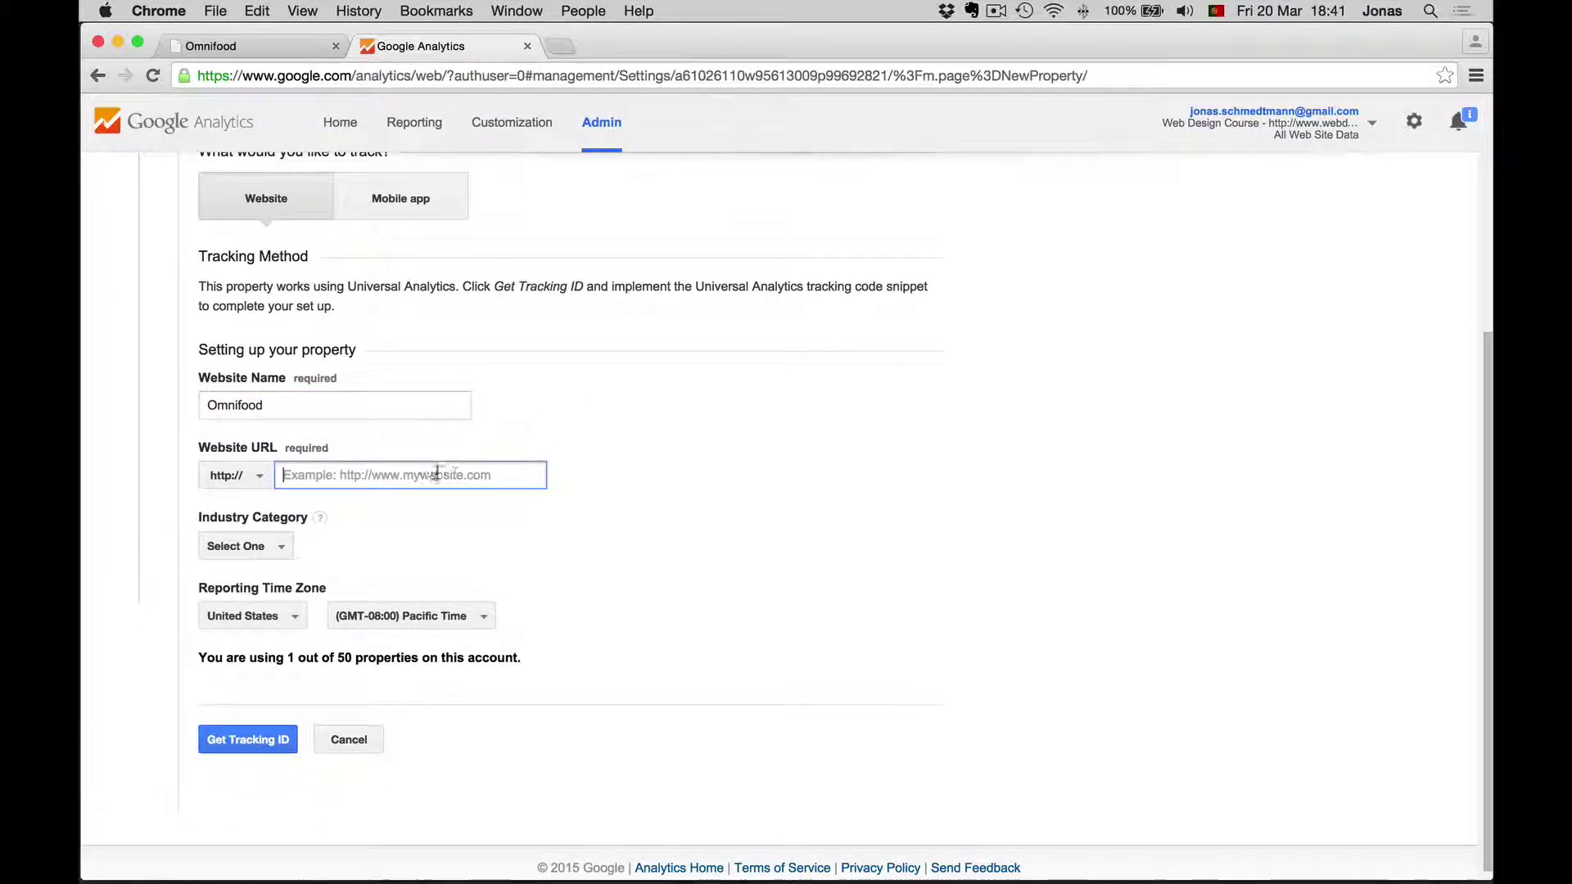
left_click(250, 51)
left_click(350, 78)
key("super+c")
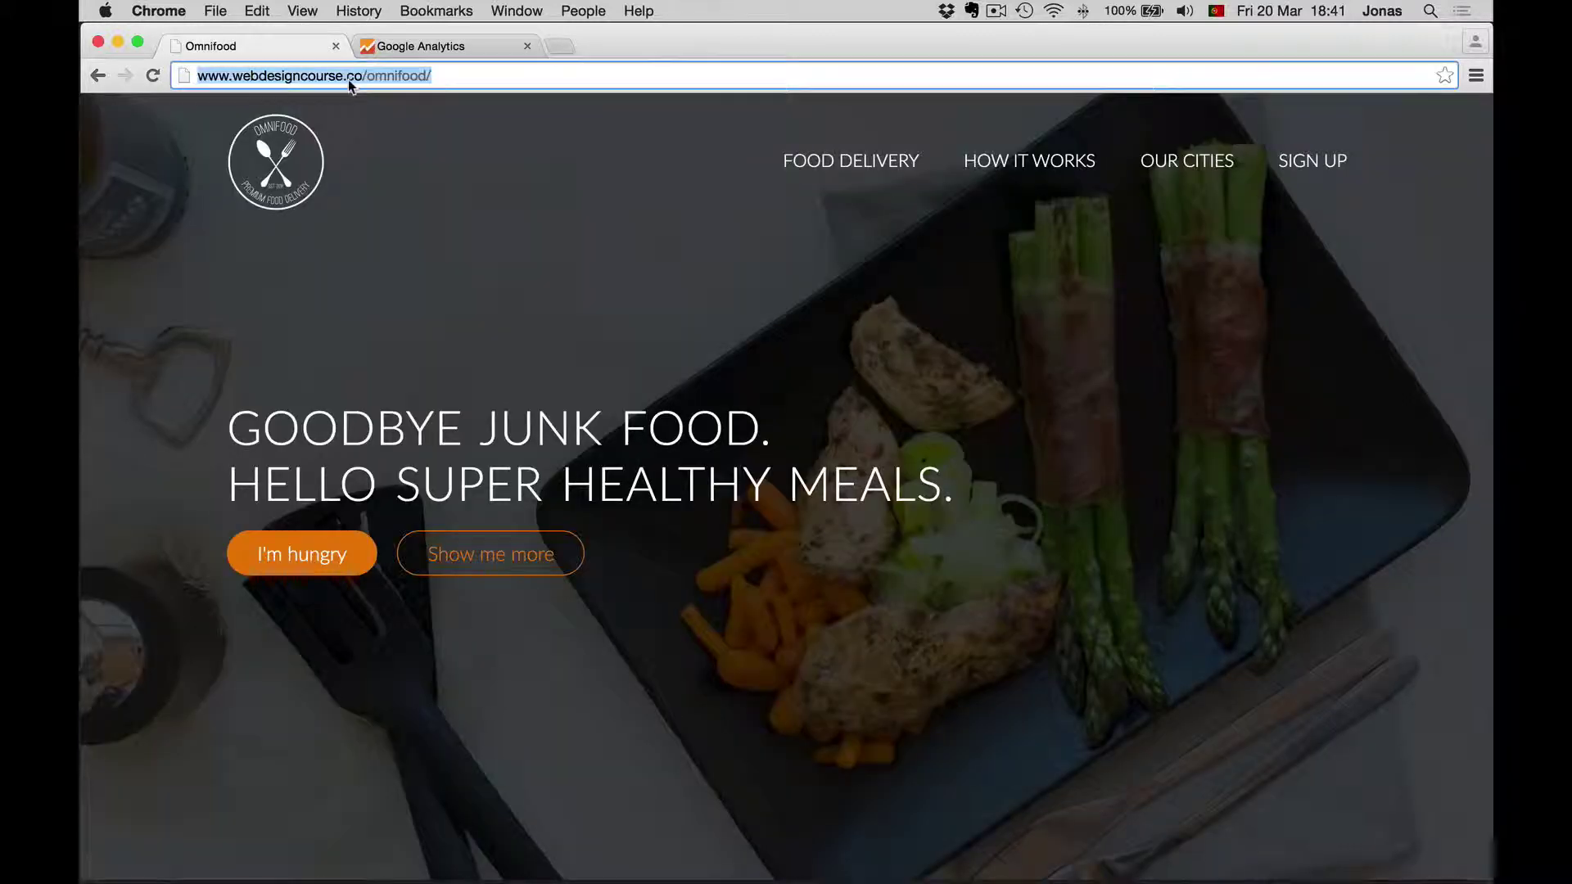
left_click(423, 45)
key("super+v")
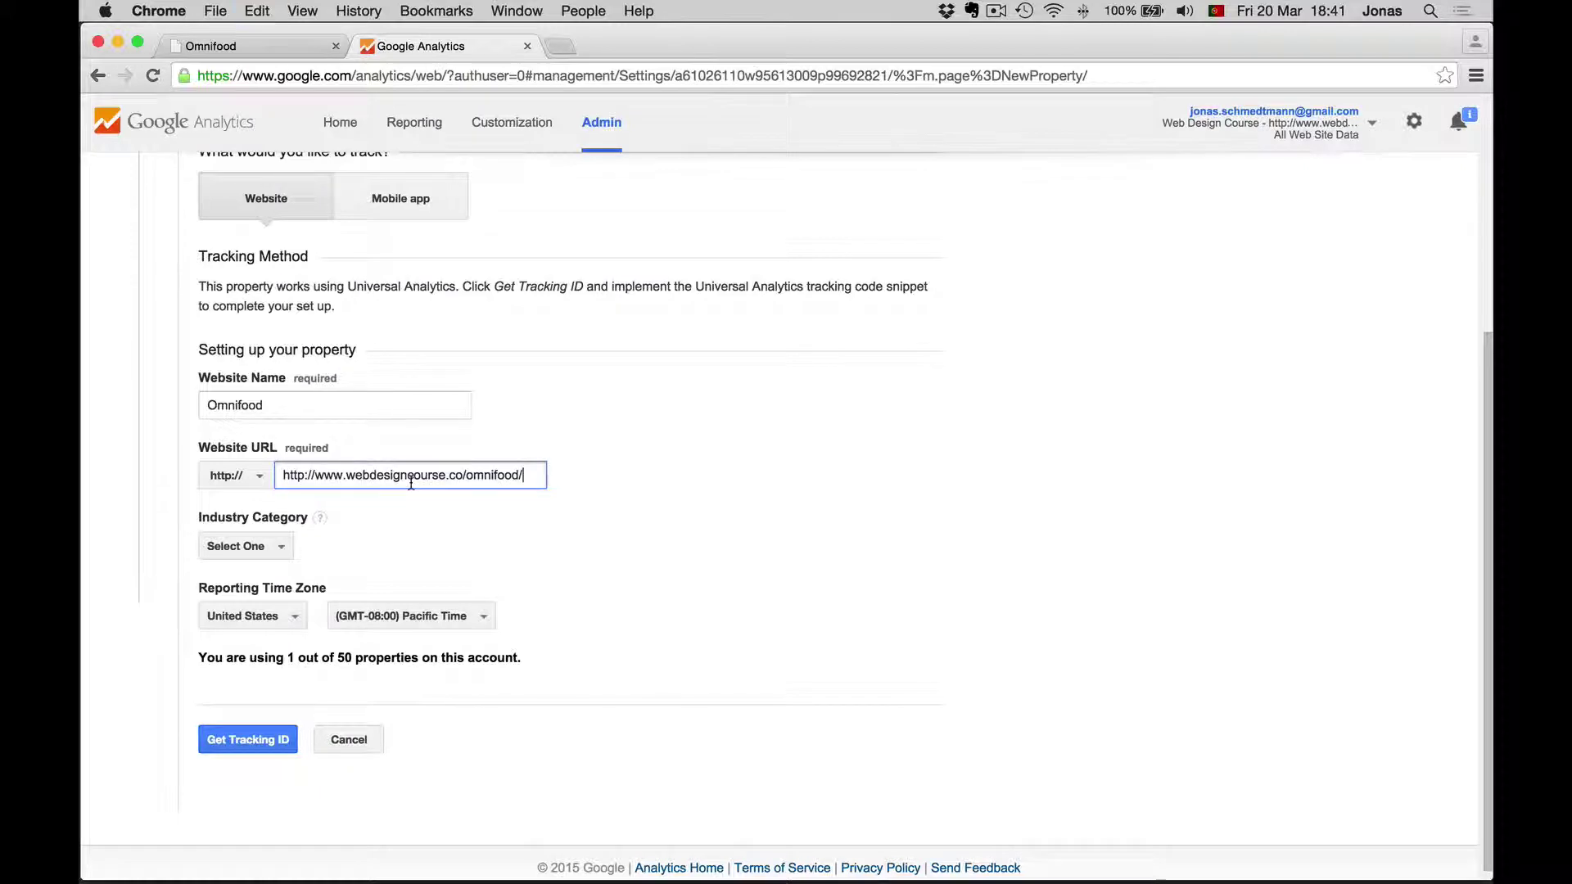
scroll(433, 517, "down", 1)
left_click(263, 537)
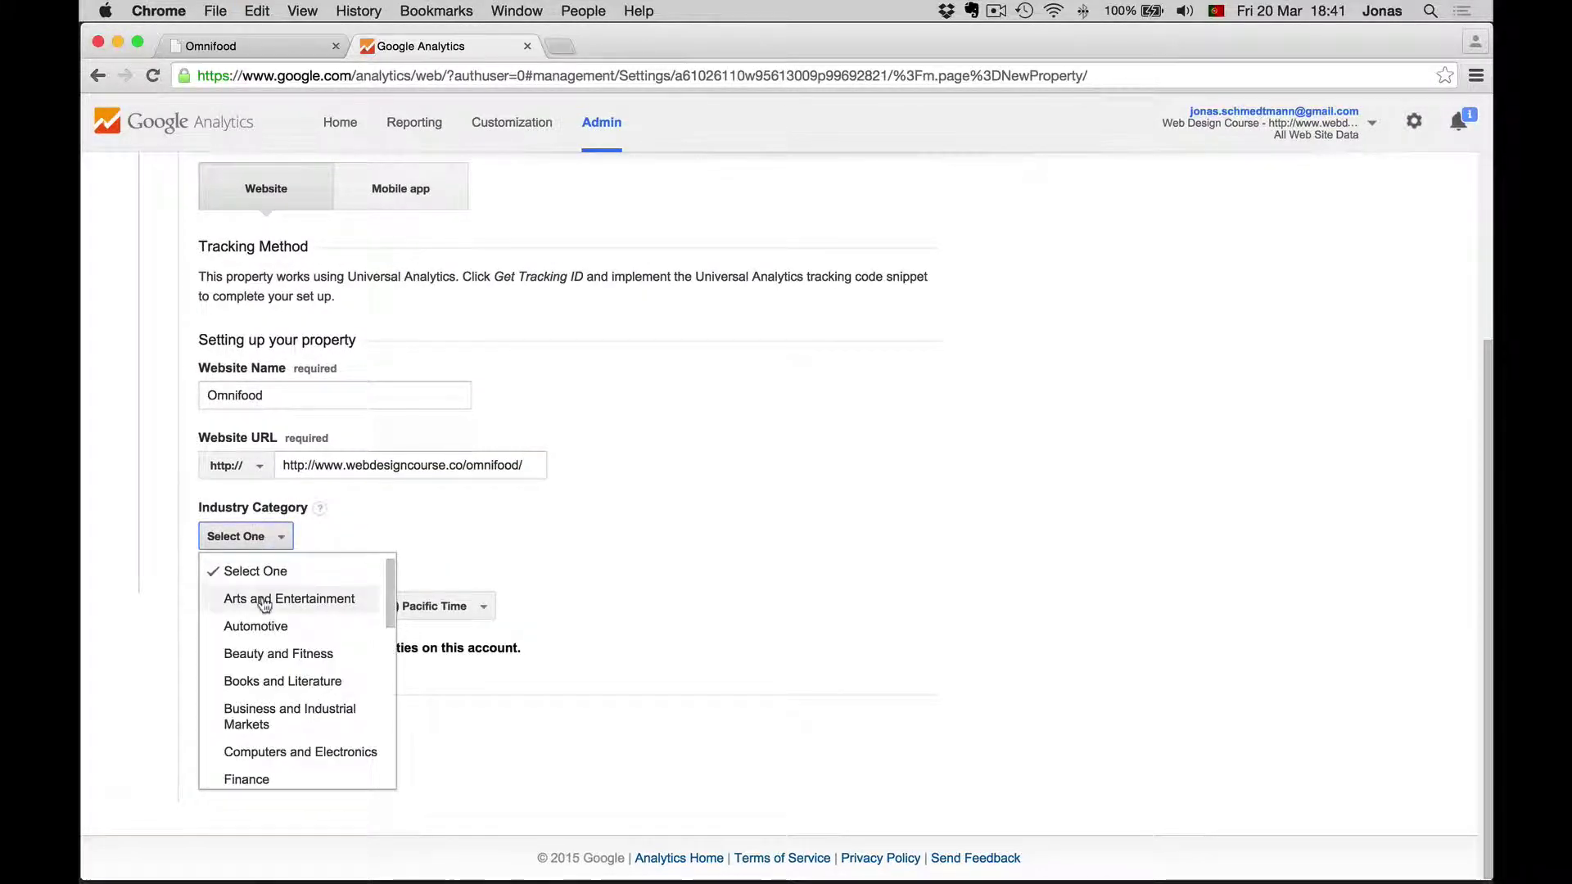
Step: Choose Computers and Electronics as the industry and Portugal as the reporting country
scroll(269, 607, "down", 1)
left_click(320, 711)
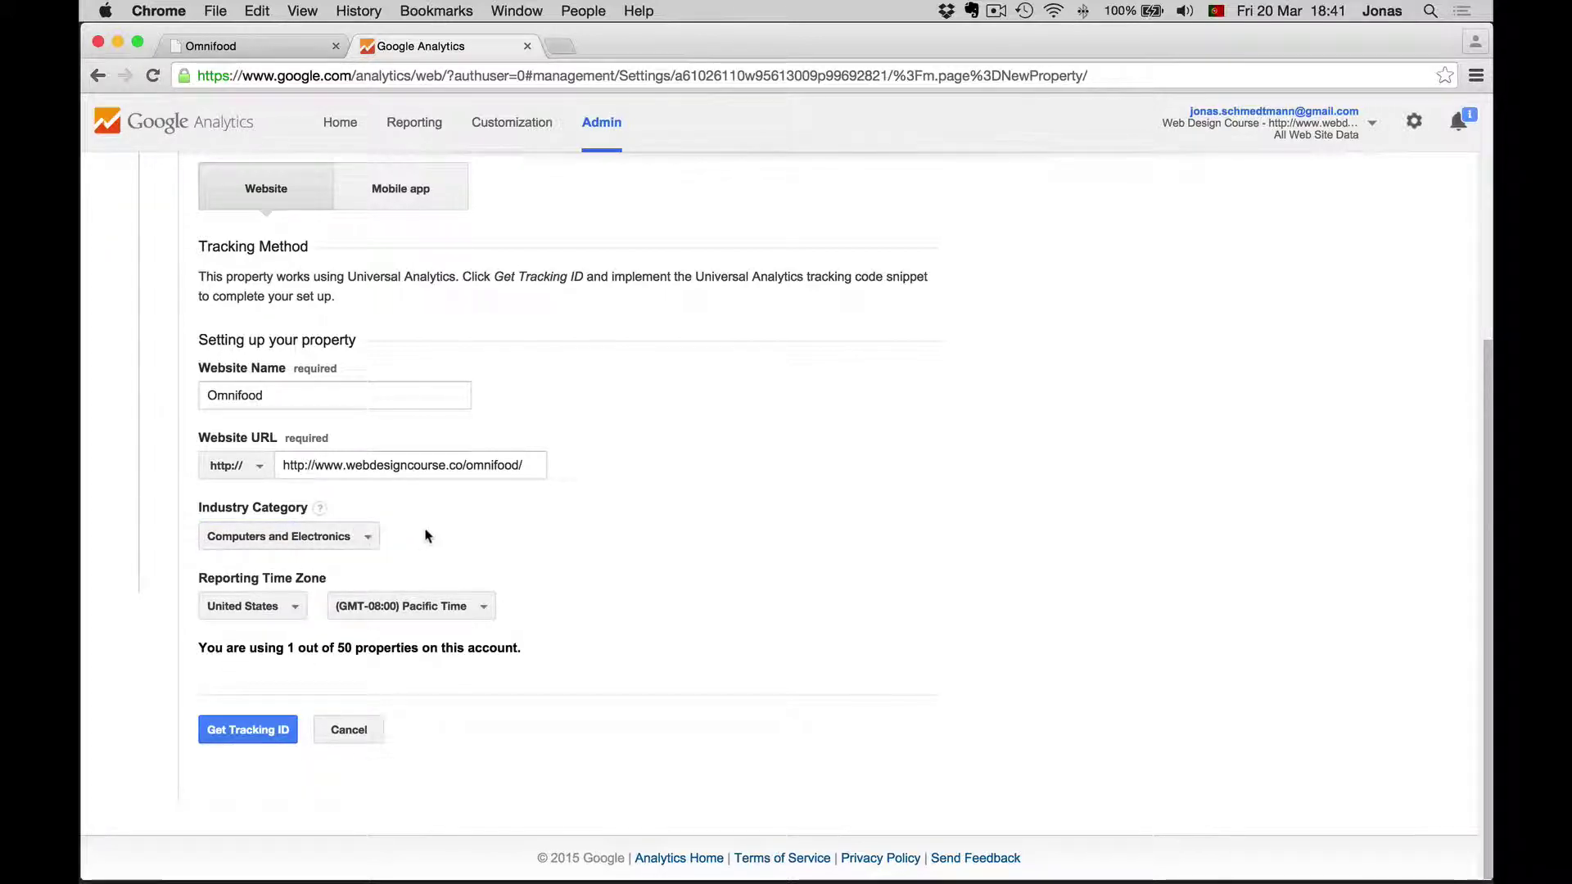
scroll(448, 540, "down", 1)
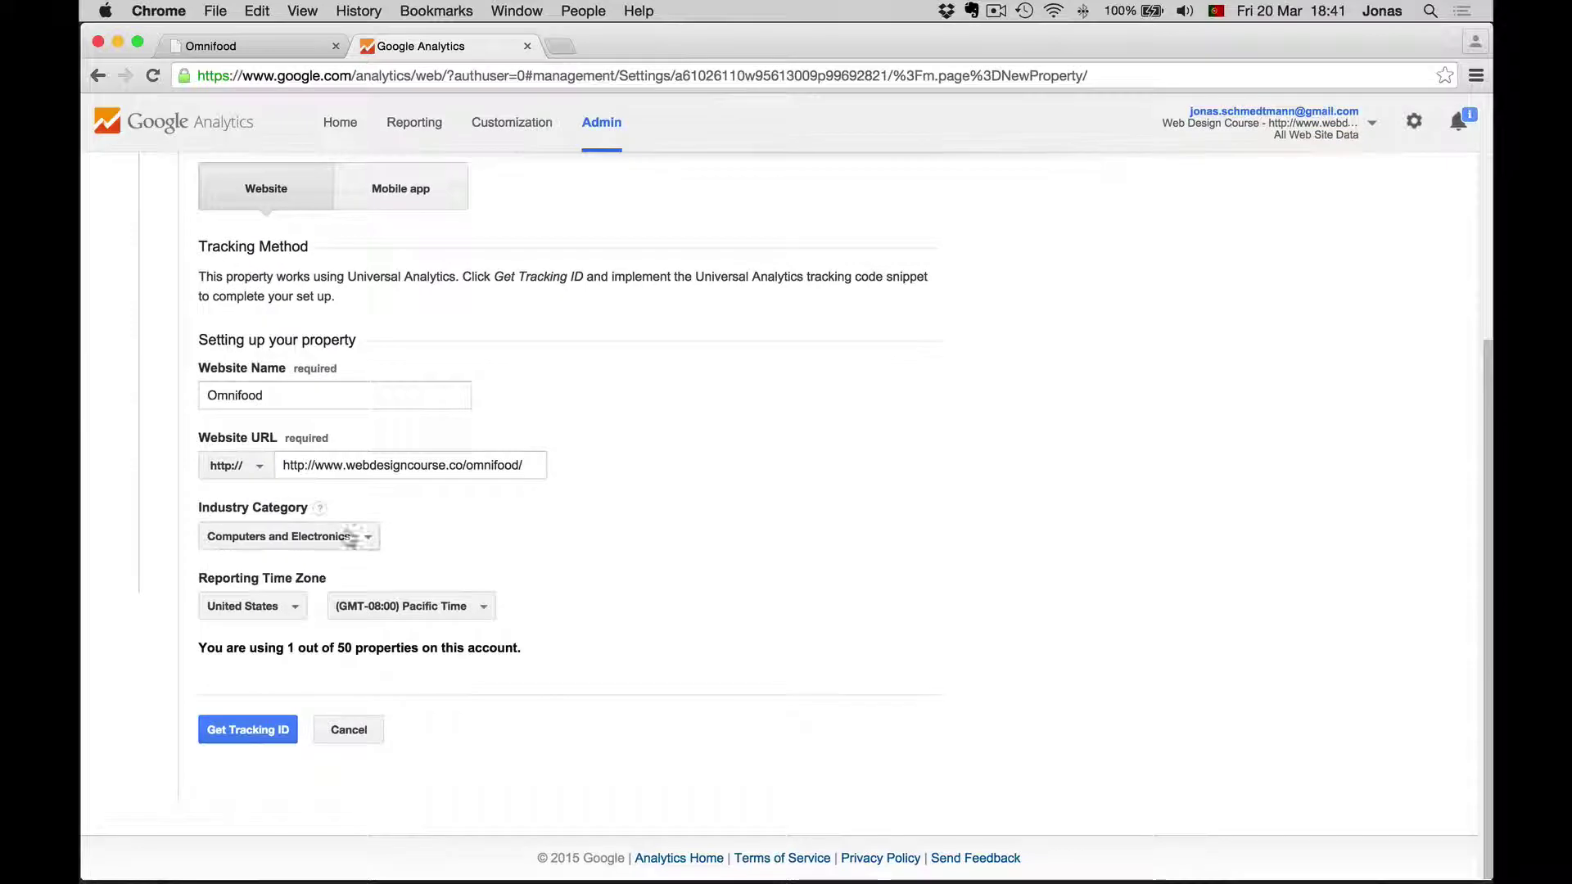
left_click(270, 616)
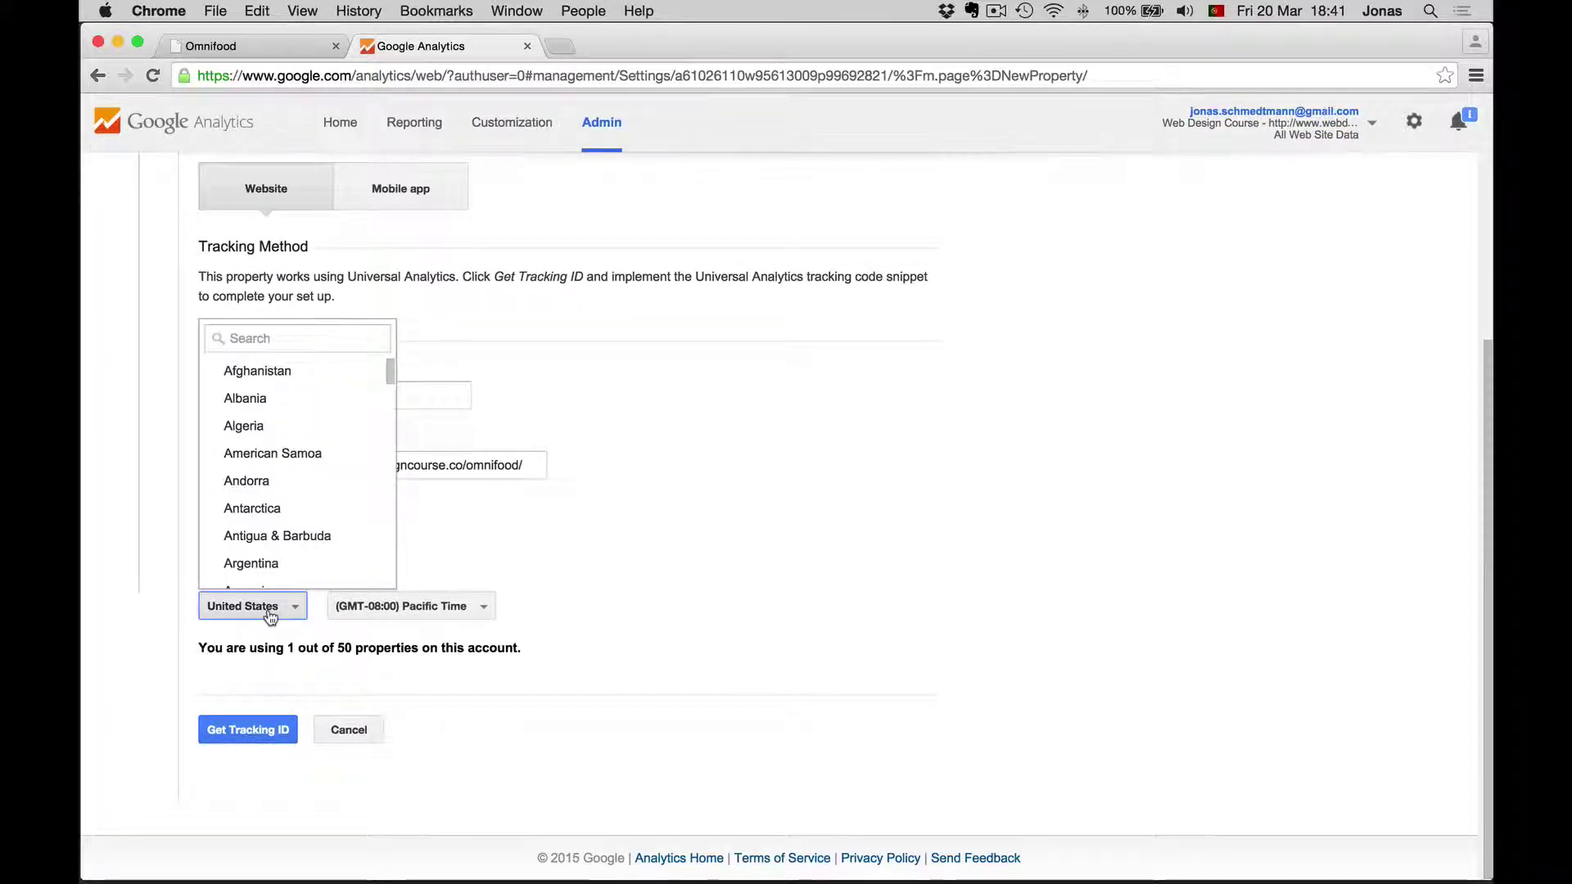
left_click(307, 339)
type("por")
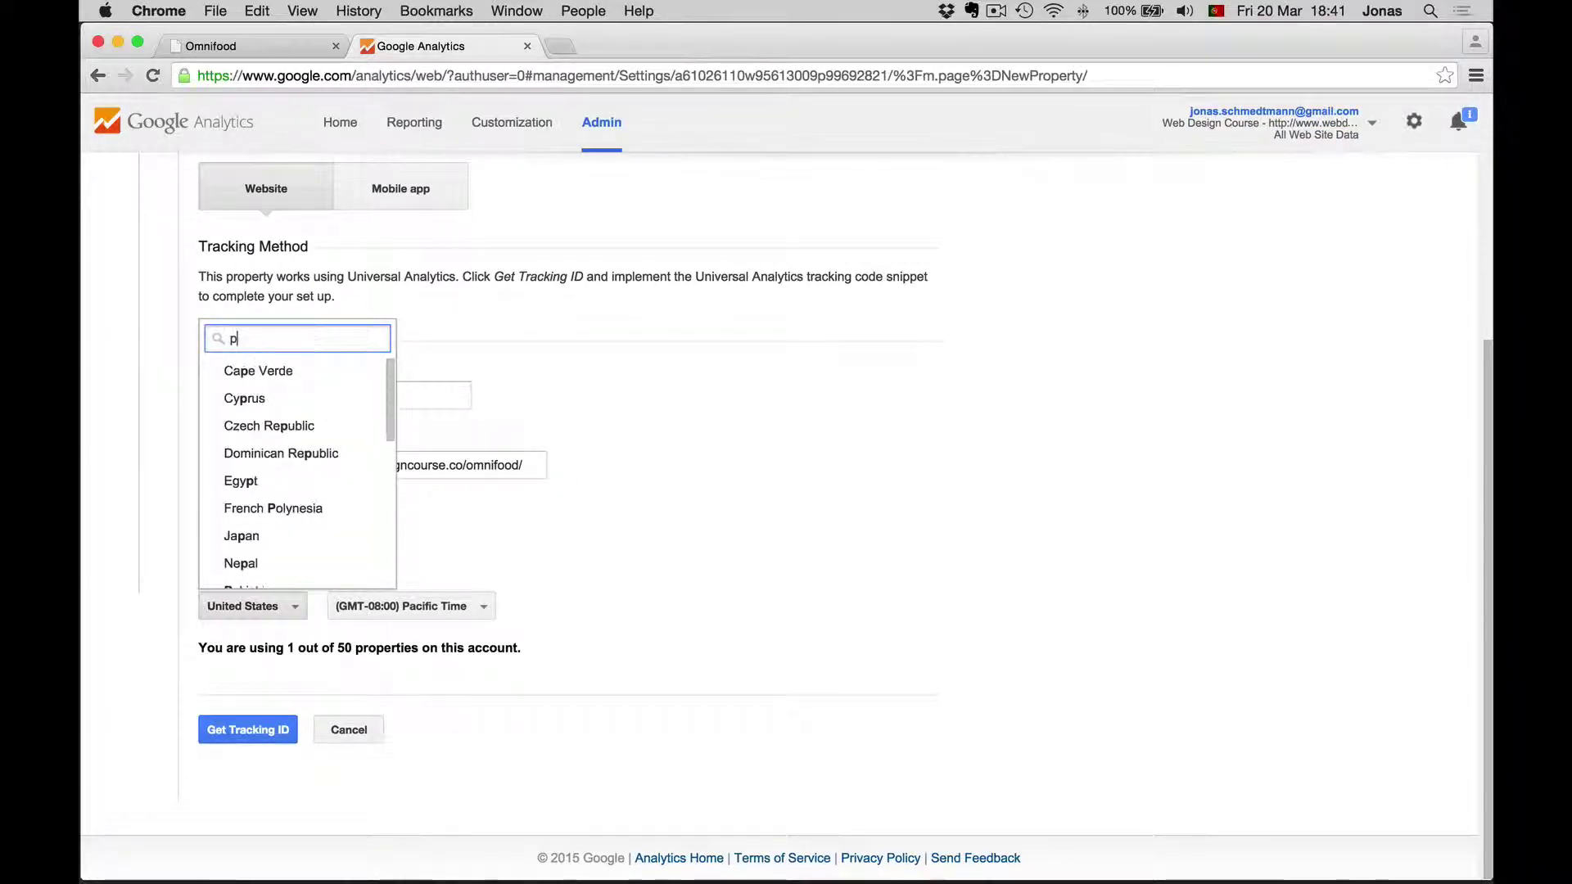
left_click(305, 375)
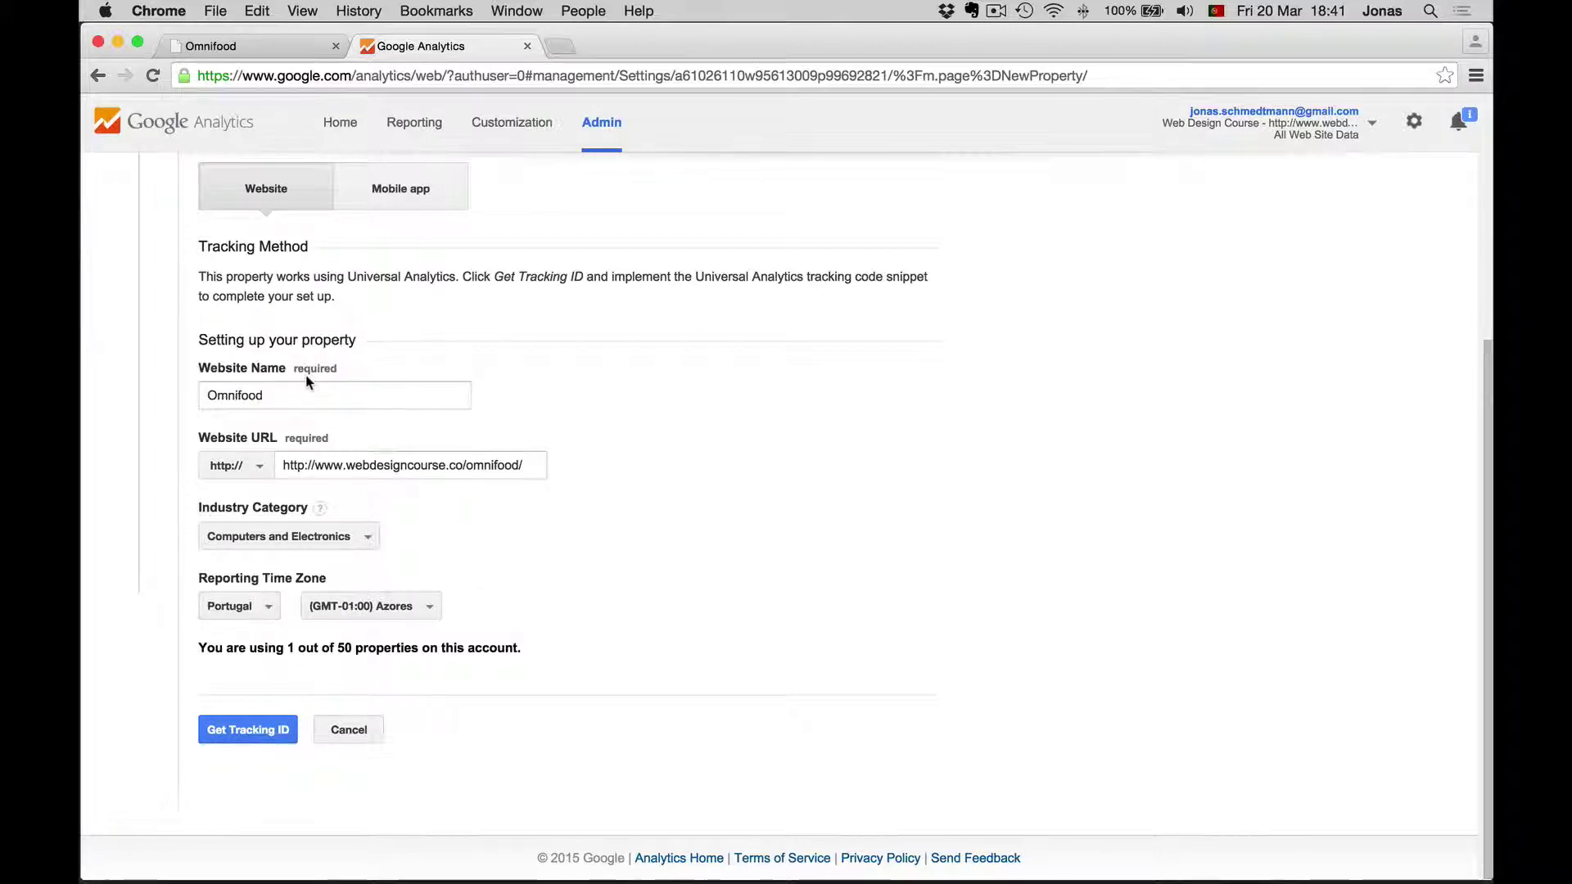
Step: Set the (GMT+00:00) Lisbon time zone and create the property to get its tracking ID
left_click(409, 598)
left_click(425, 663)
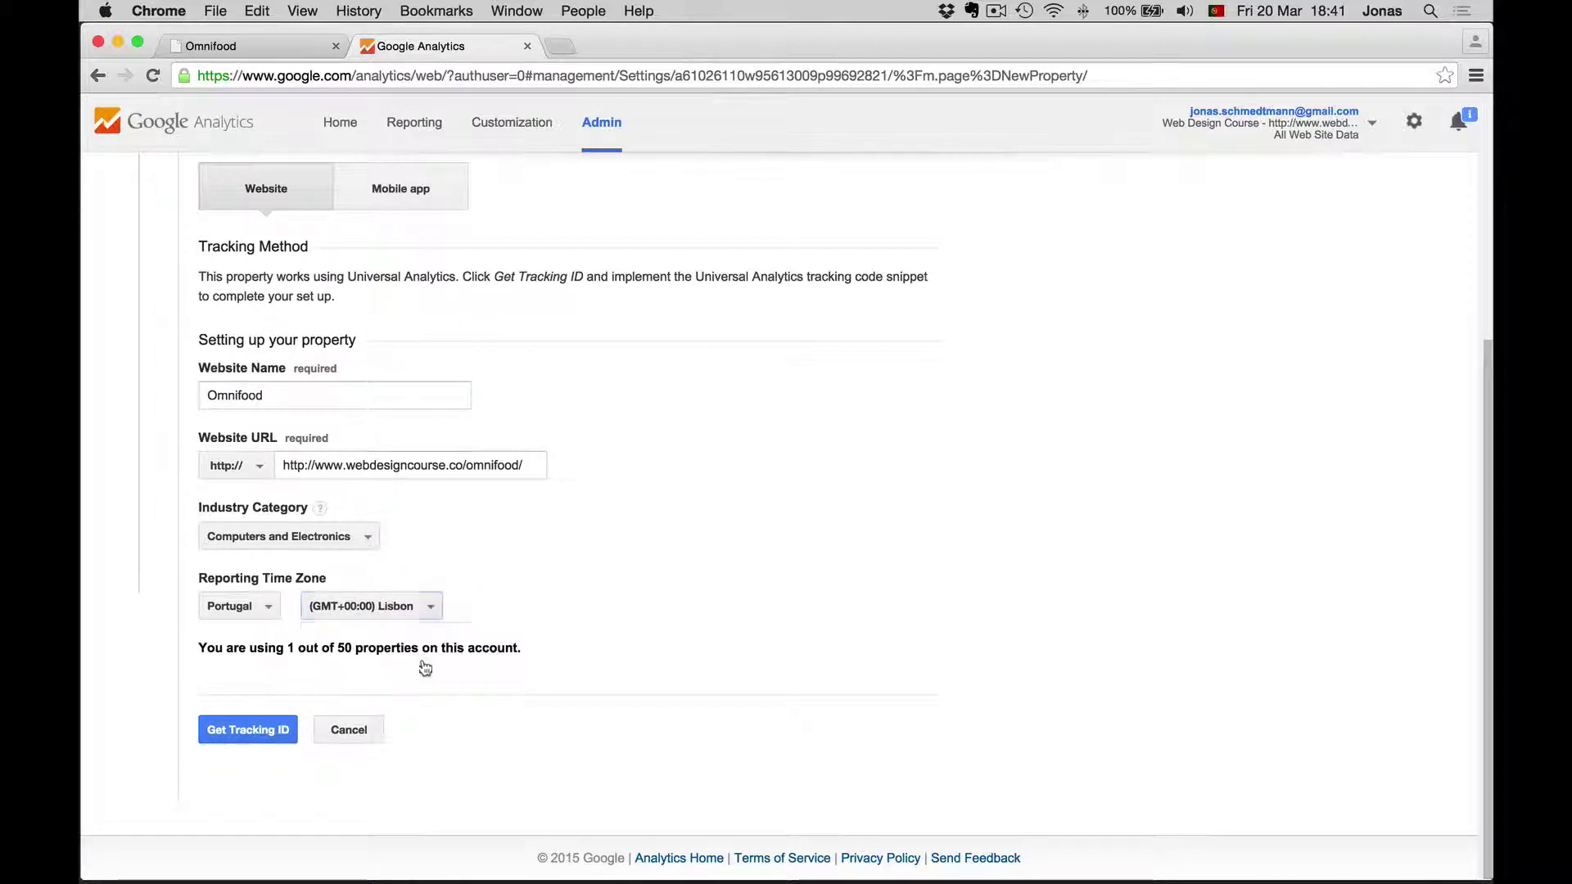
scroll(491, 671, "up", 2)
scroll(385, 712, "down", 2)
left_click(265, 732)
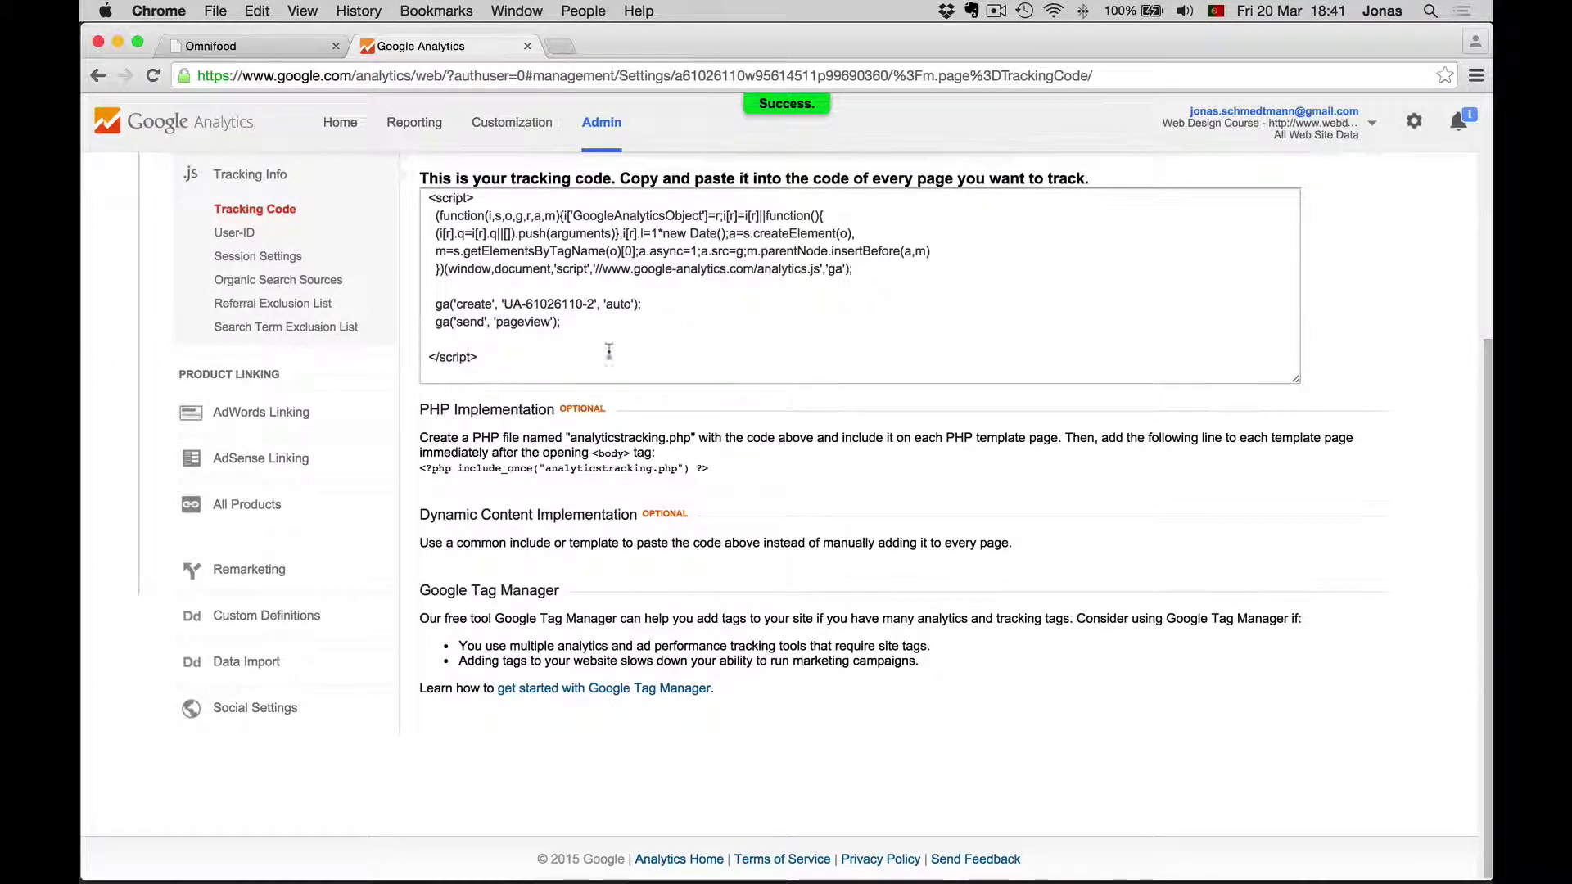
Step: Select the entire Omnifood tracking code snippet with ID UA-61026110-2
left_click(602, 304)
key("super+c")
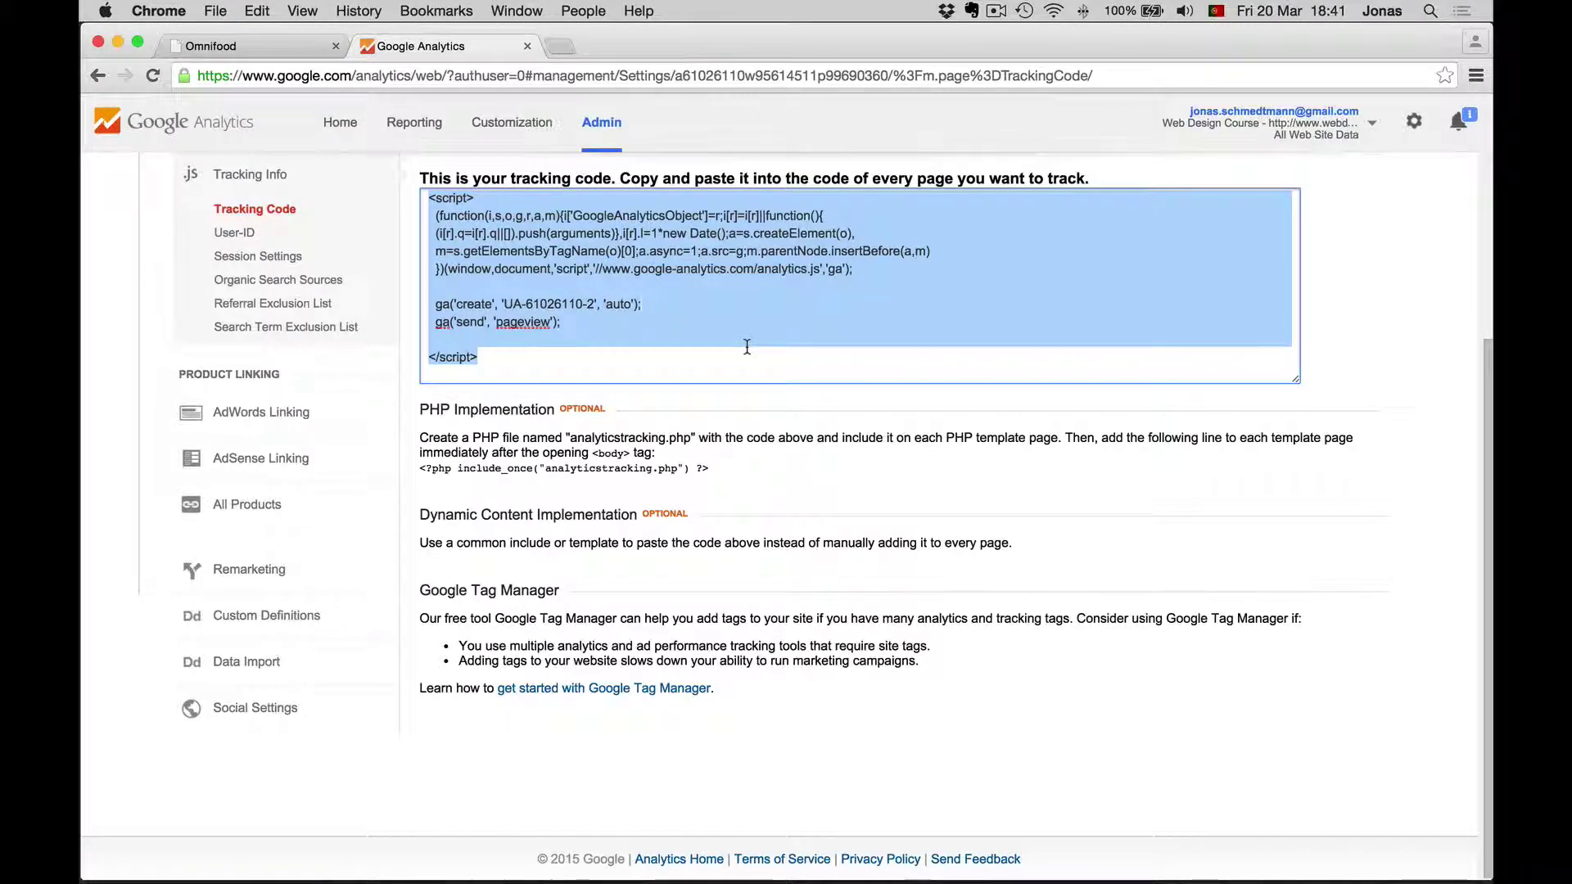
Step: Paste the tracking script into index.html after the existing script tags
key("ctrl+Left")
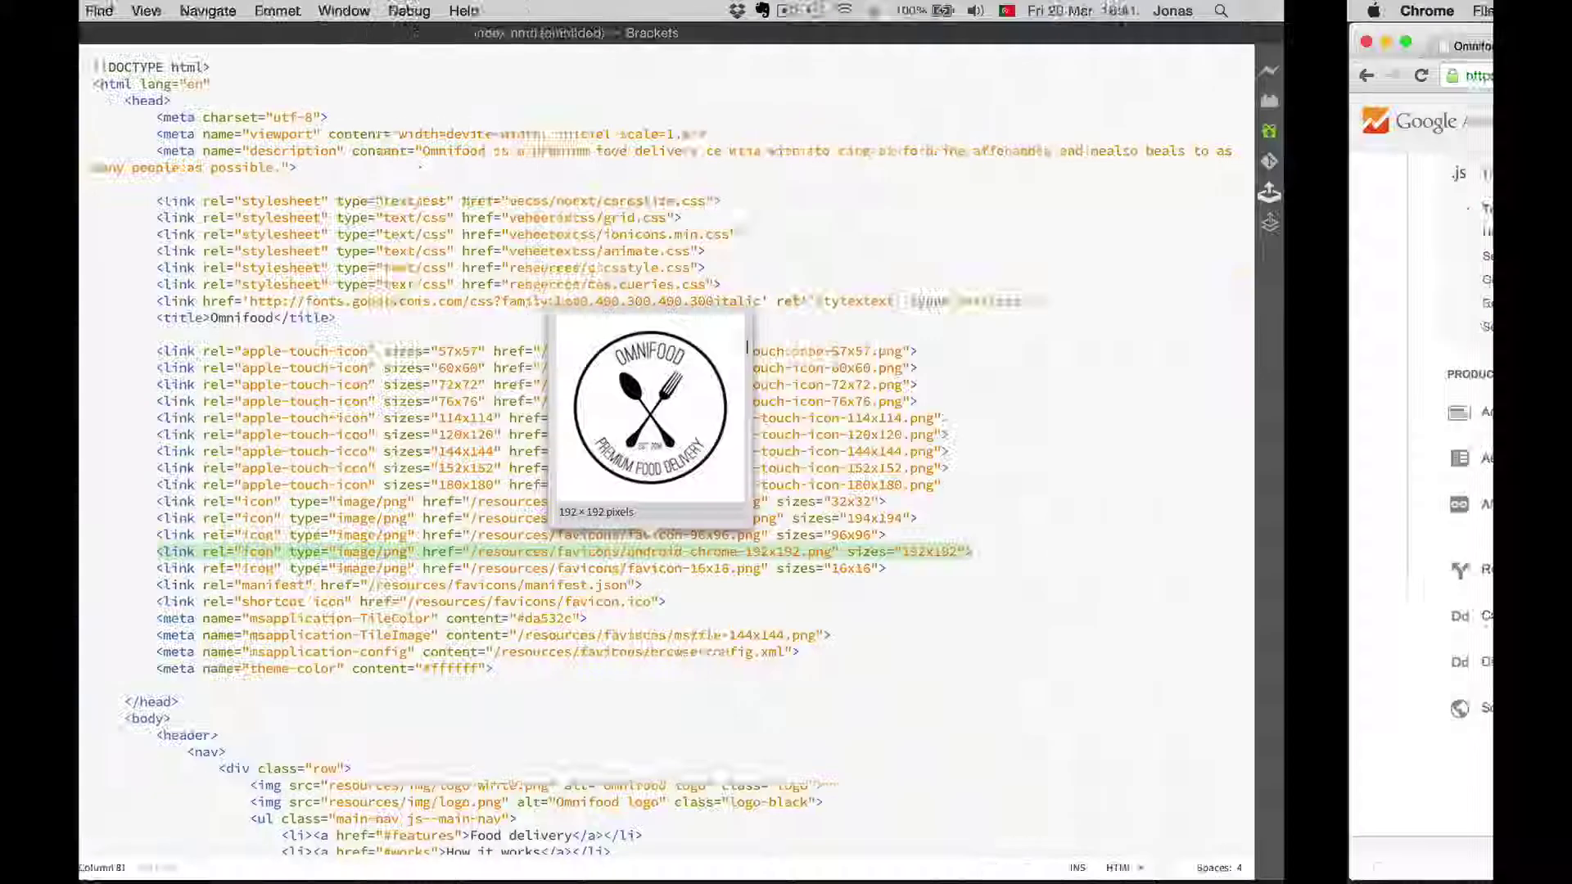
scroll(647, 396, "down", 20)
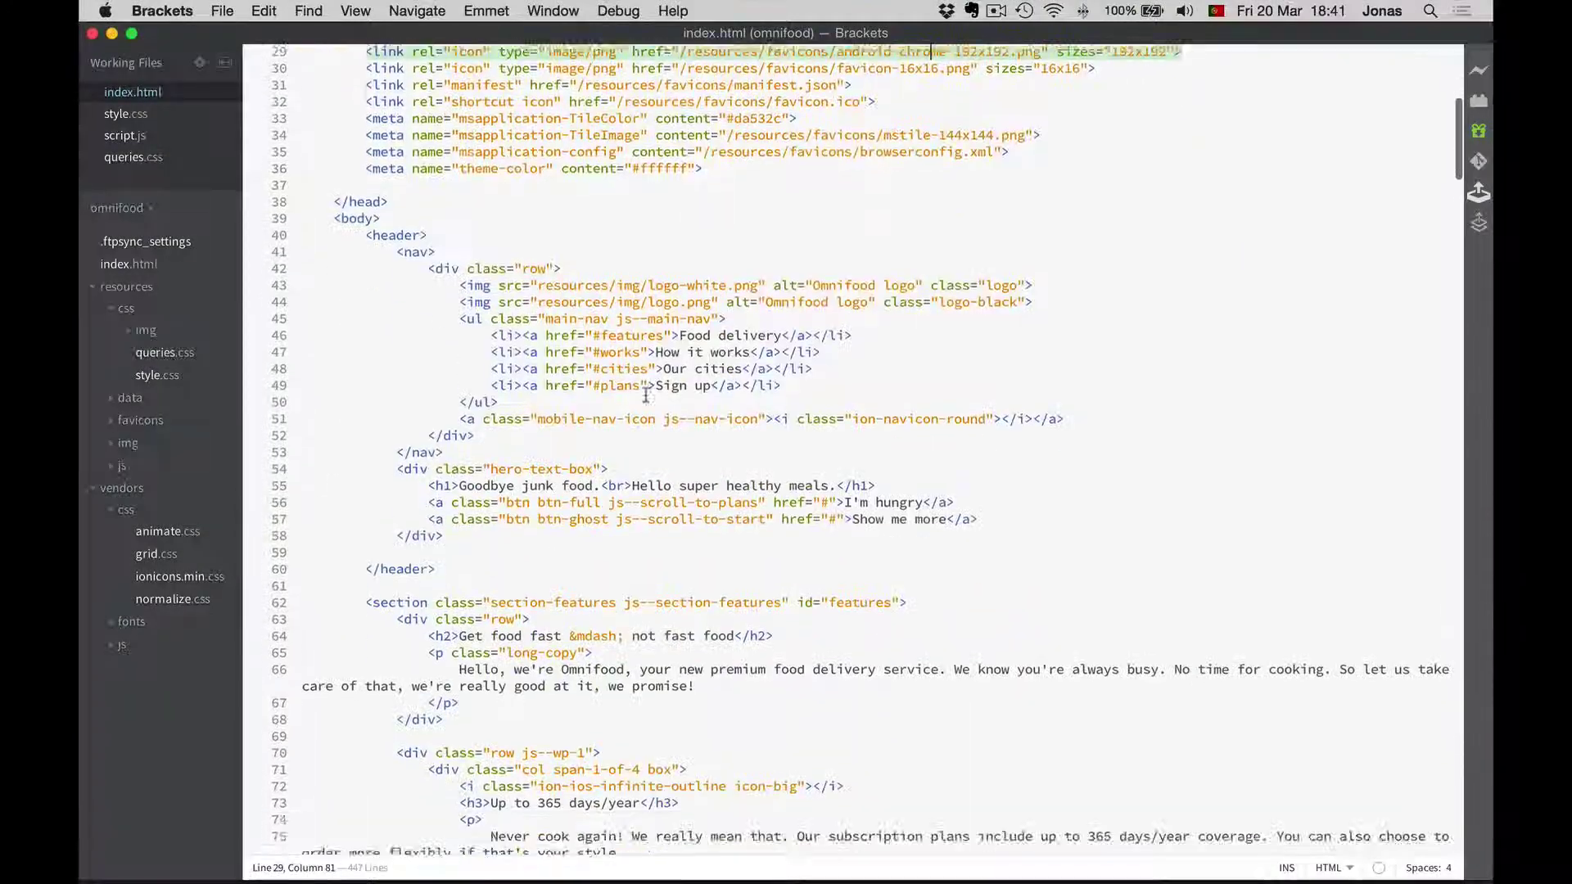
scroll(647, 396, "down", 20)
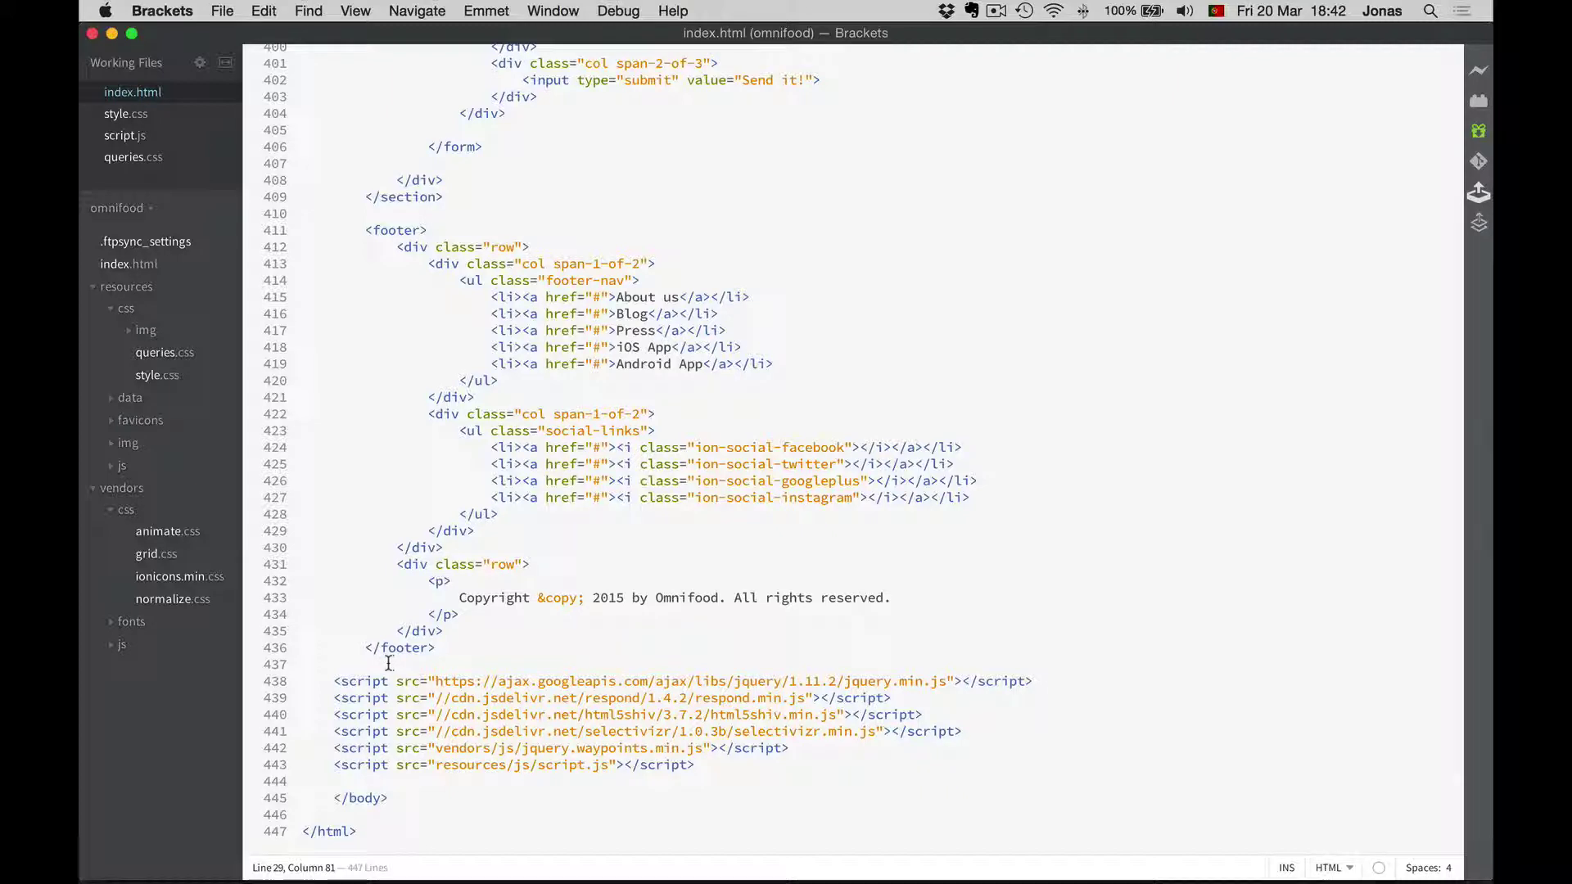
left_click(417, 779)
key("Return")
key("Return")
key("super+v")
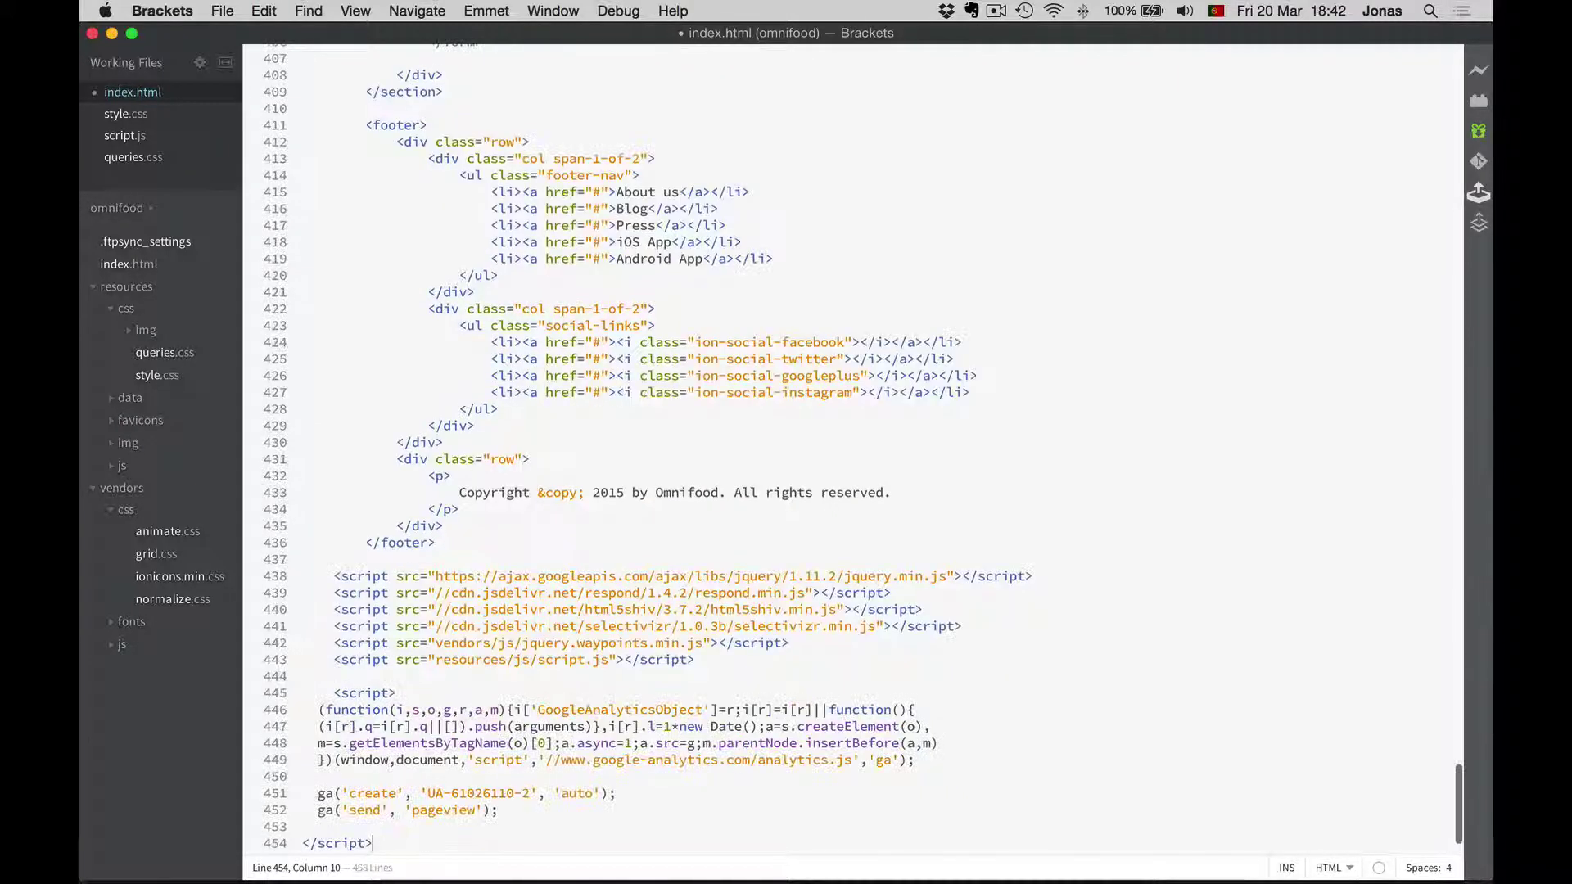
Step: Indent the pasted tracking snippet one level and save index.html
scroll(434, 709, "down", 2)
left_click_drag(318, 631, 414, 760)
key("Tab")
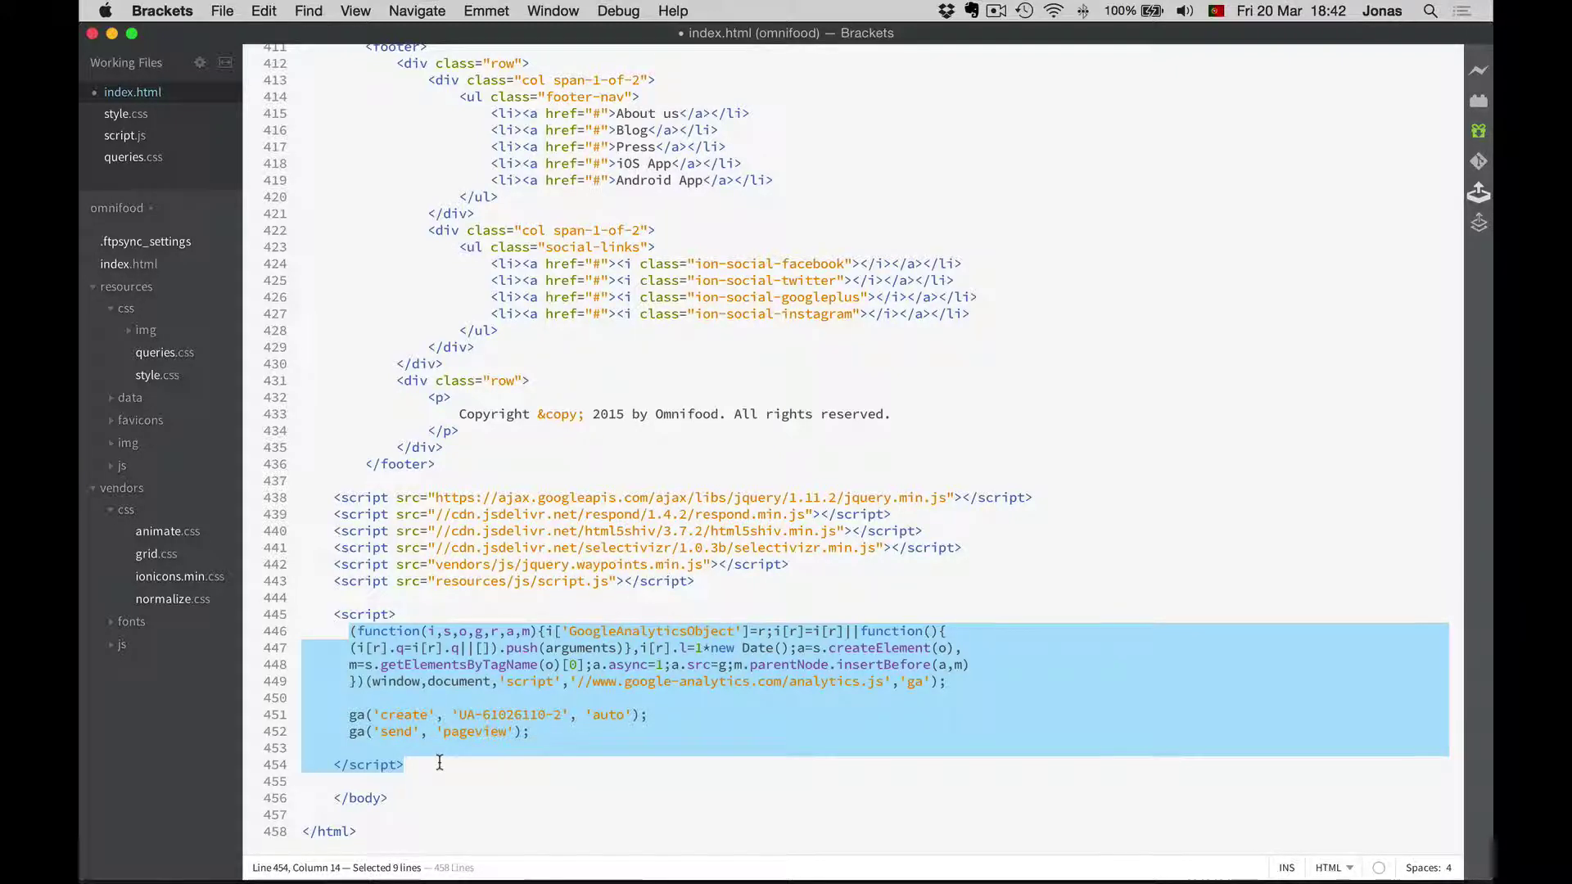
left_click(440, 763)
key("super+s")
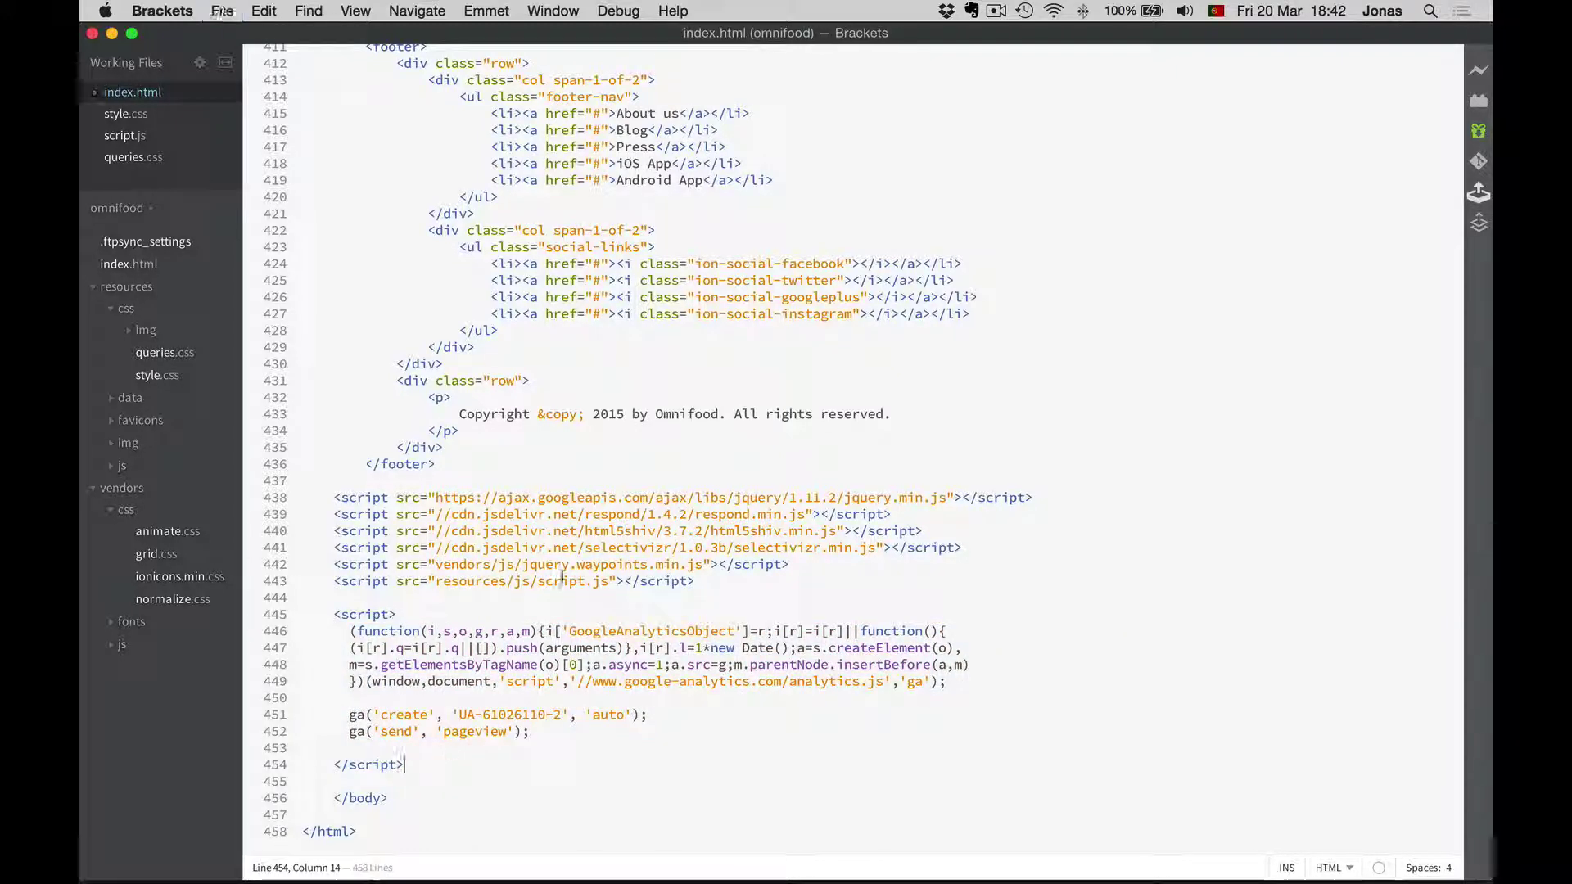
Step: Upload the Omnifood project to /public_html/omnifood with FTP-Sync
left_click(1479, 197)
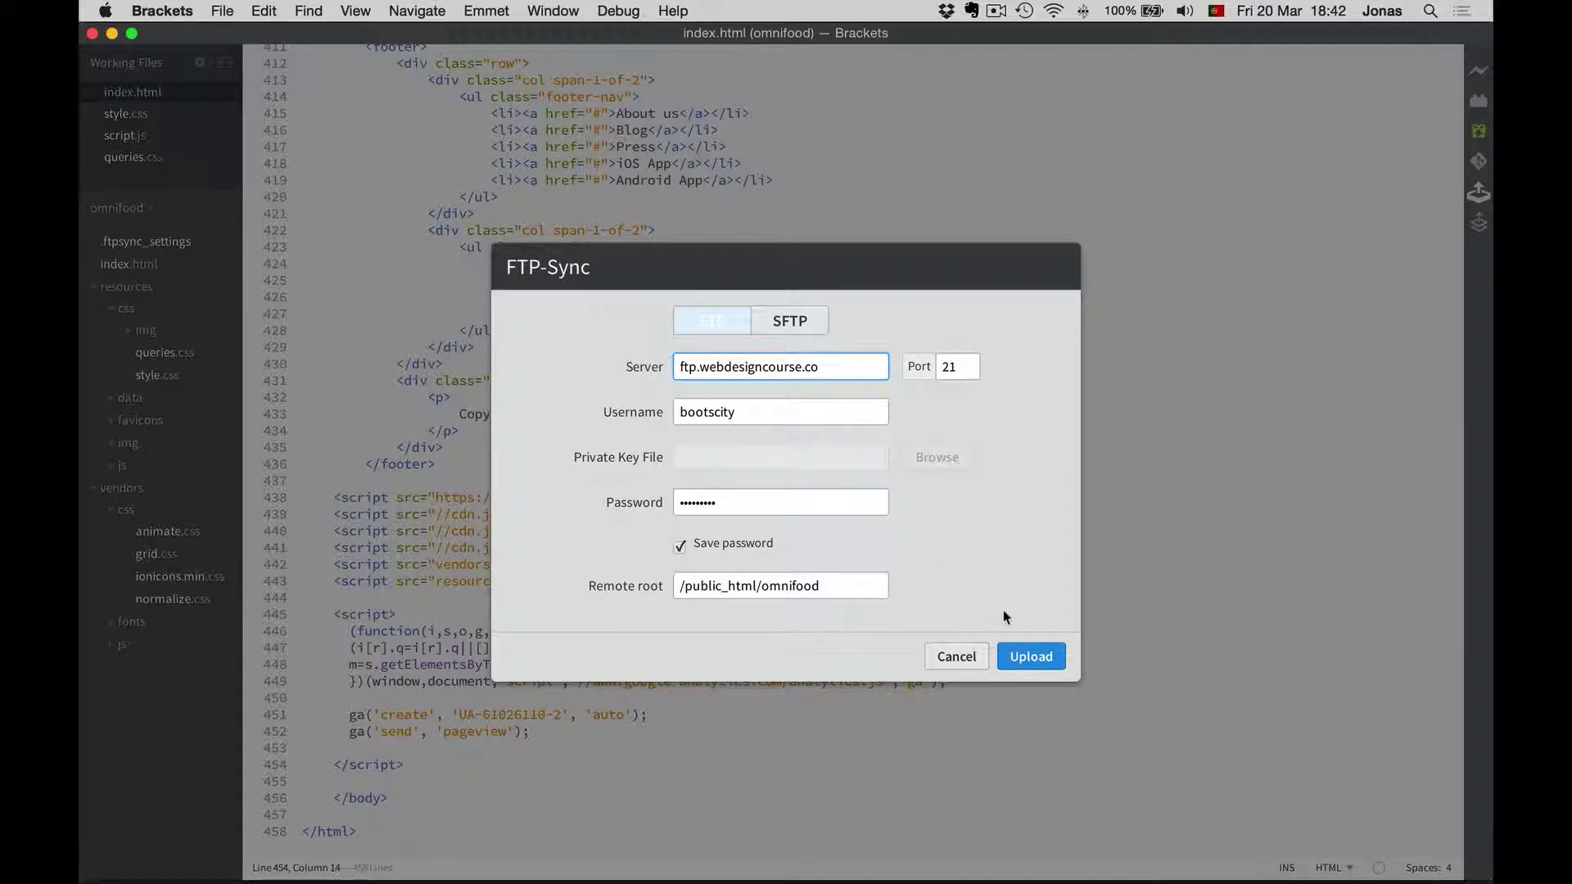
left_click(1032, 659)
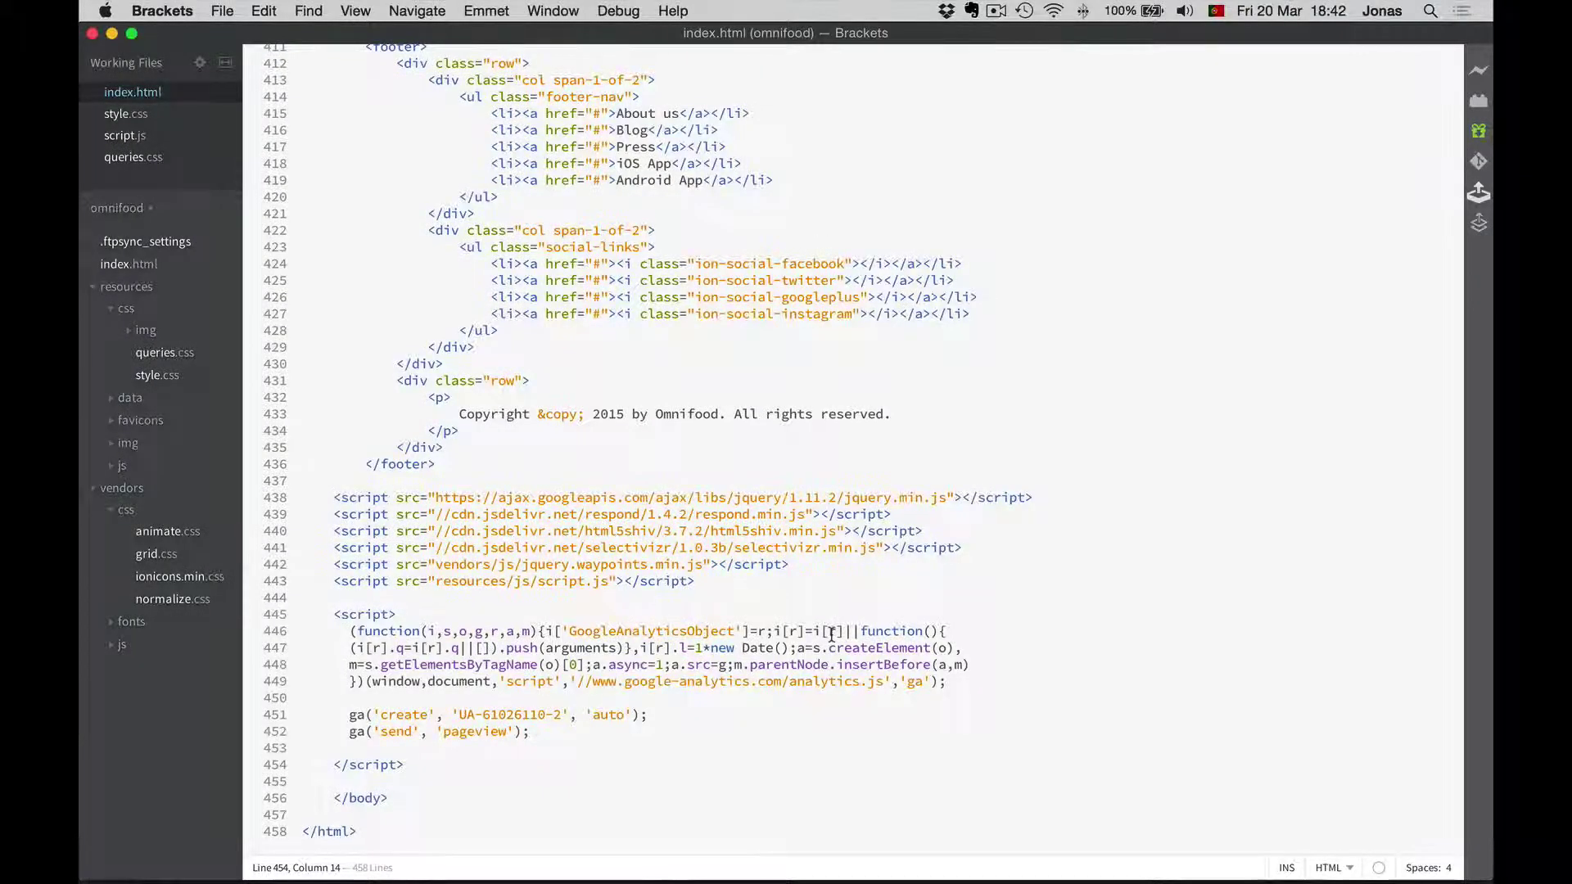
Step: Reload the live Omnifood site in Chrome and bring up its page source
key("ctrl+Right")
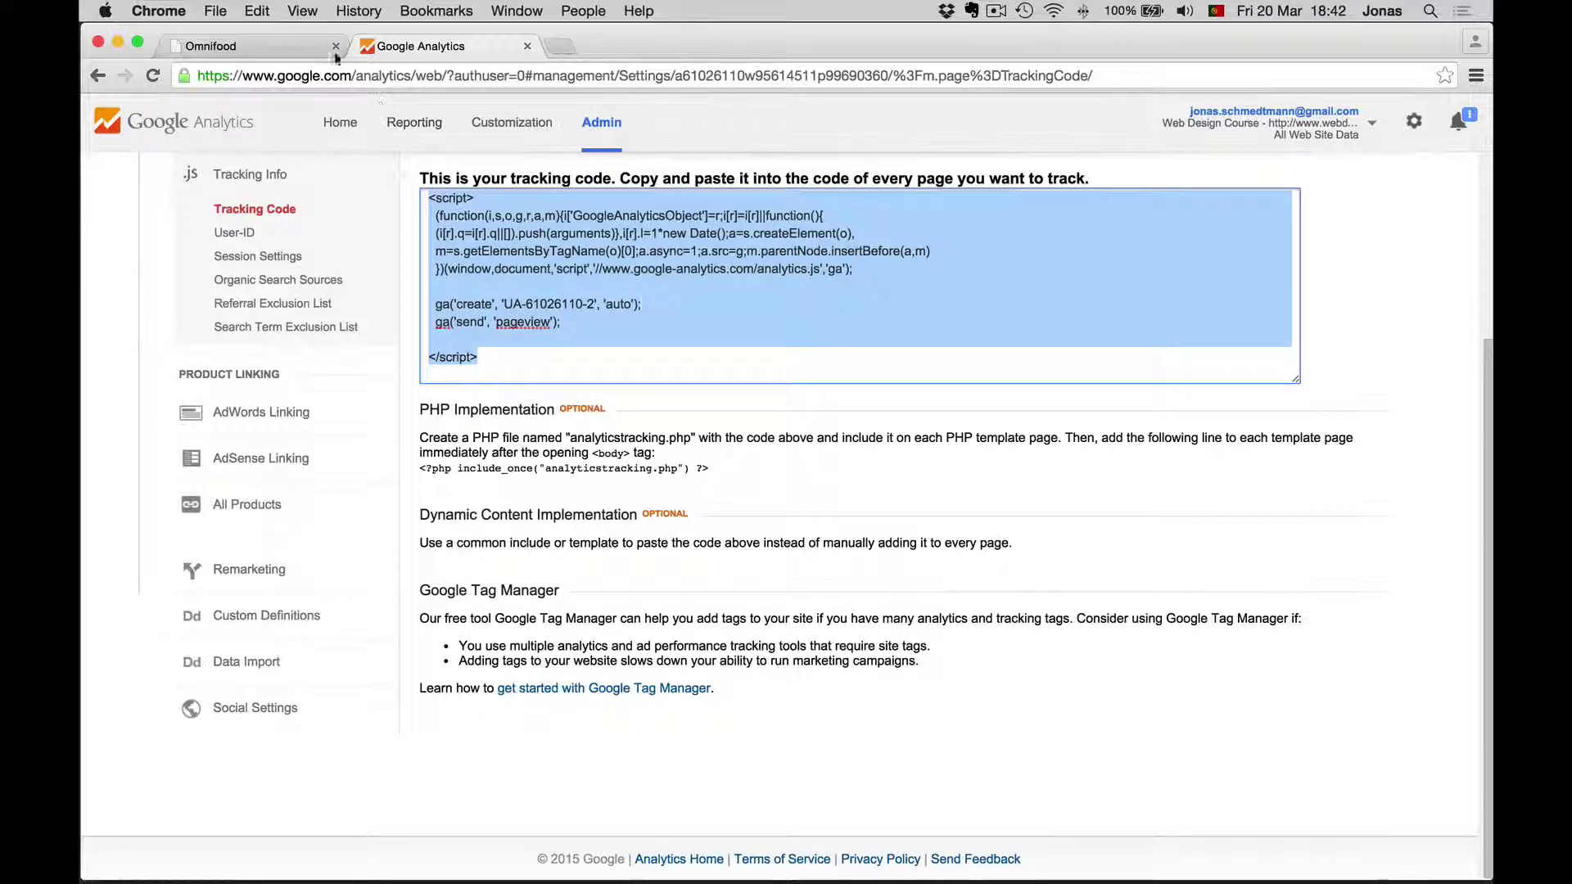
left_click(288, 48)
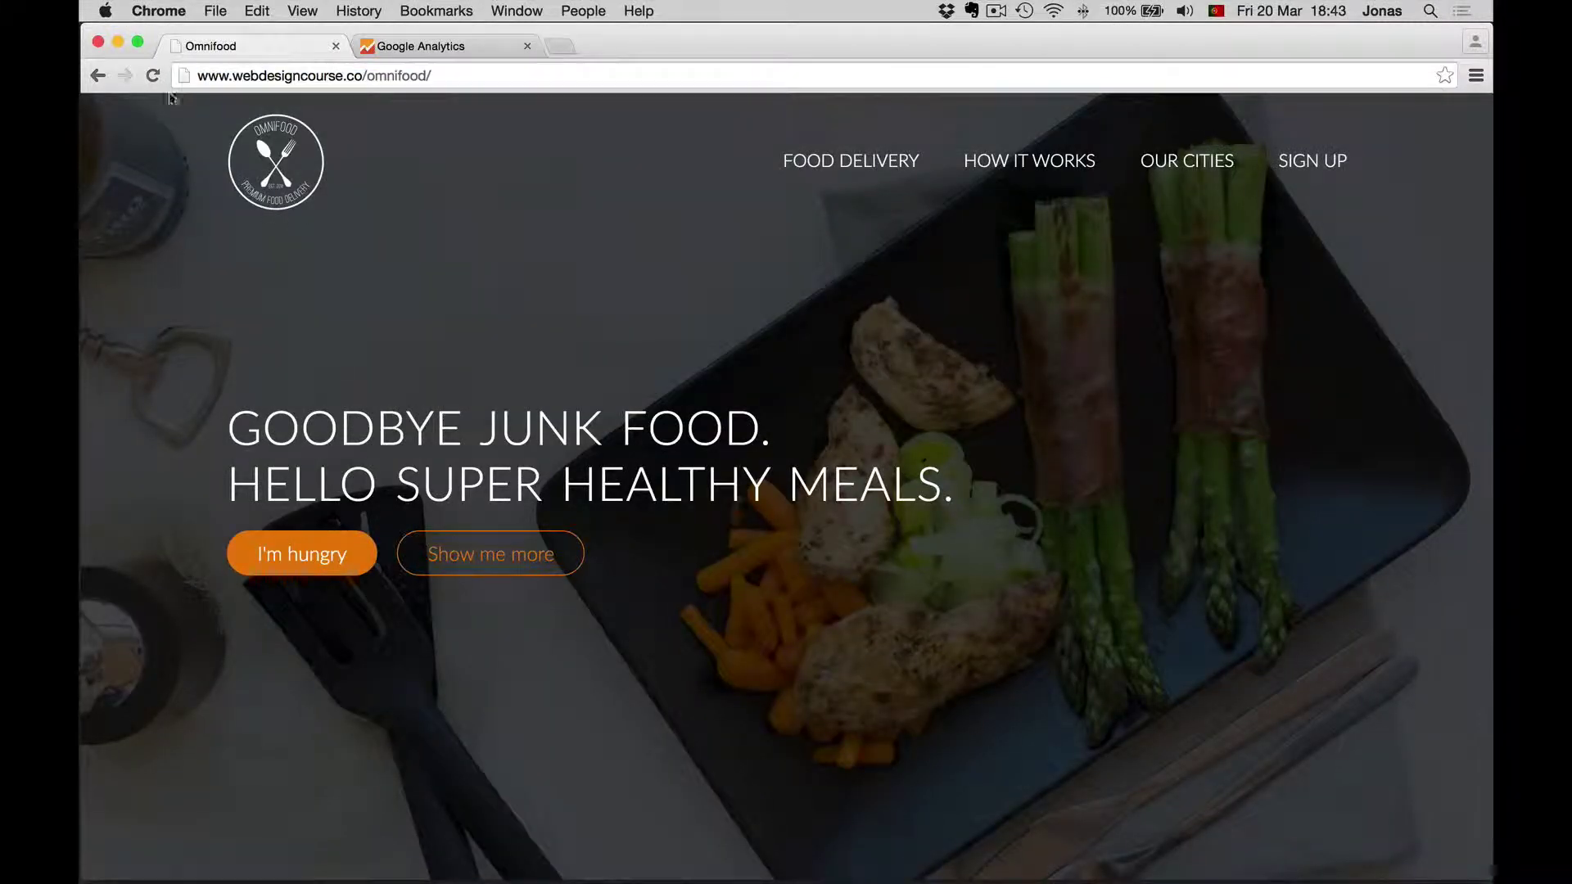
left_click(152, 75)
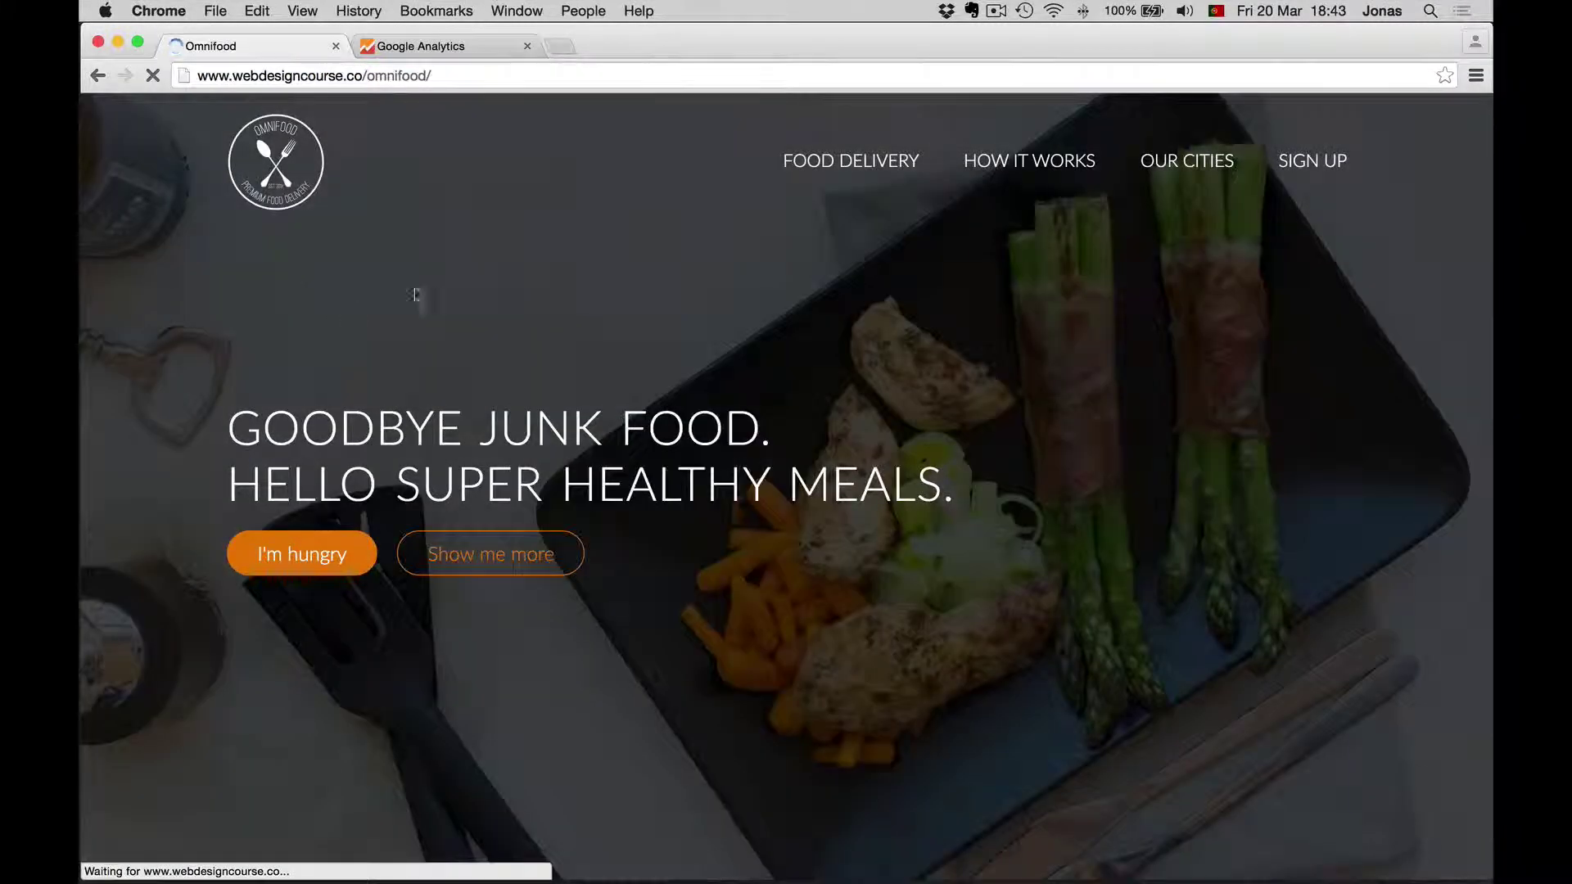
right_click(439, 260)
left_click(538, 399)
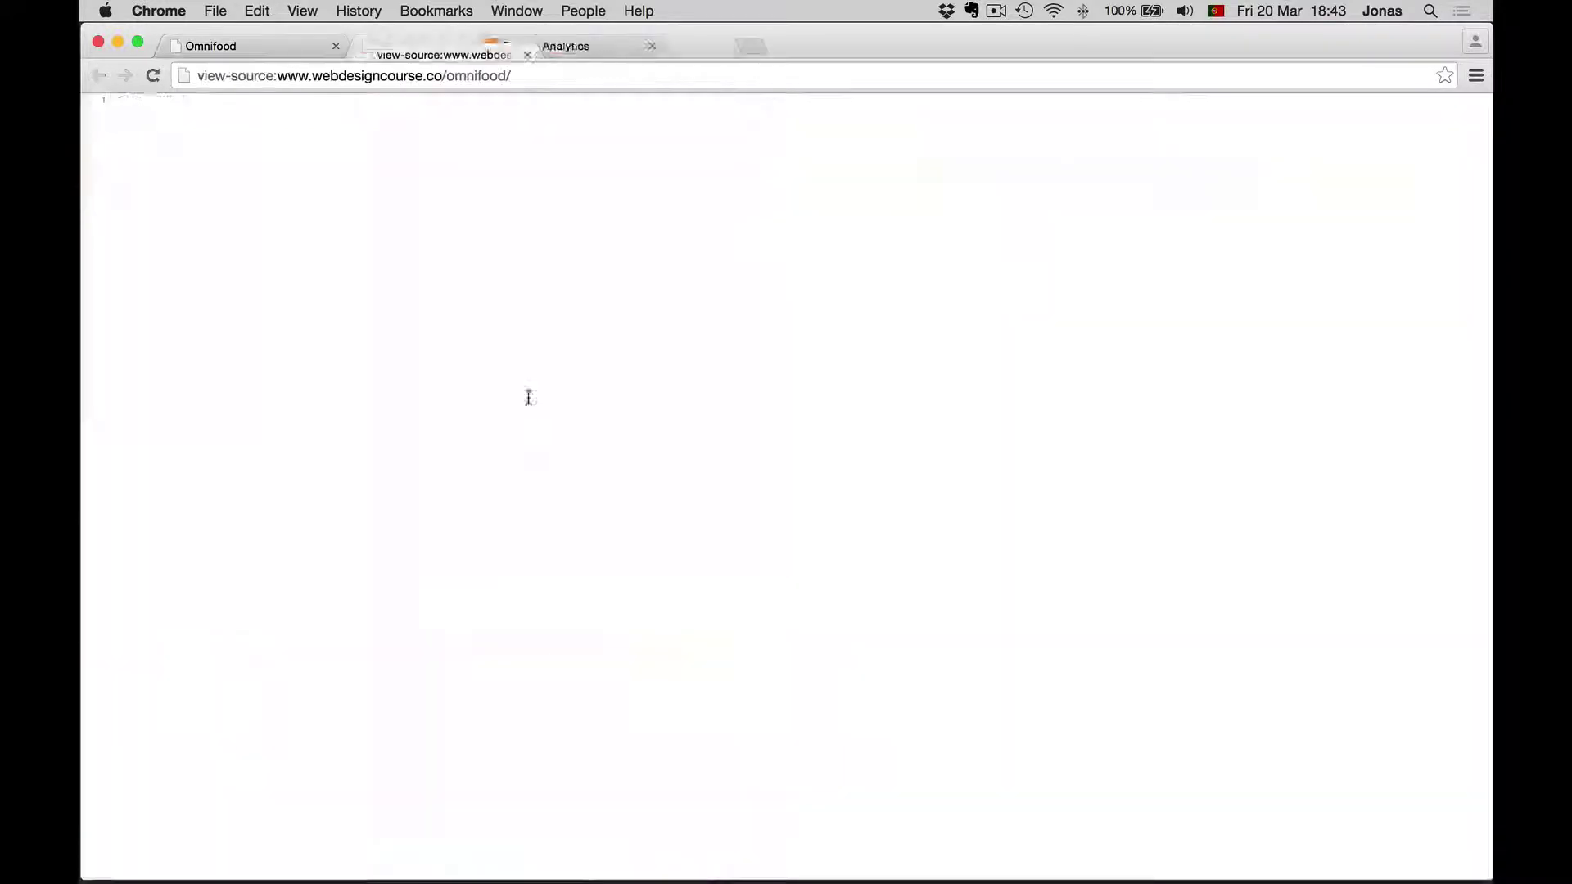
scroll(679, 496, "down", 20)
scroll(678, 495, "down", 20)
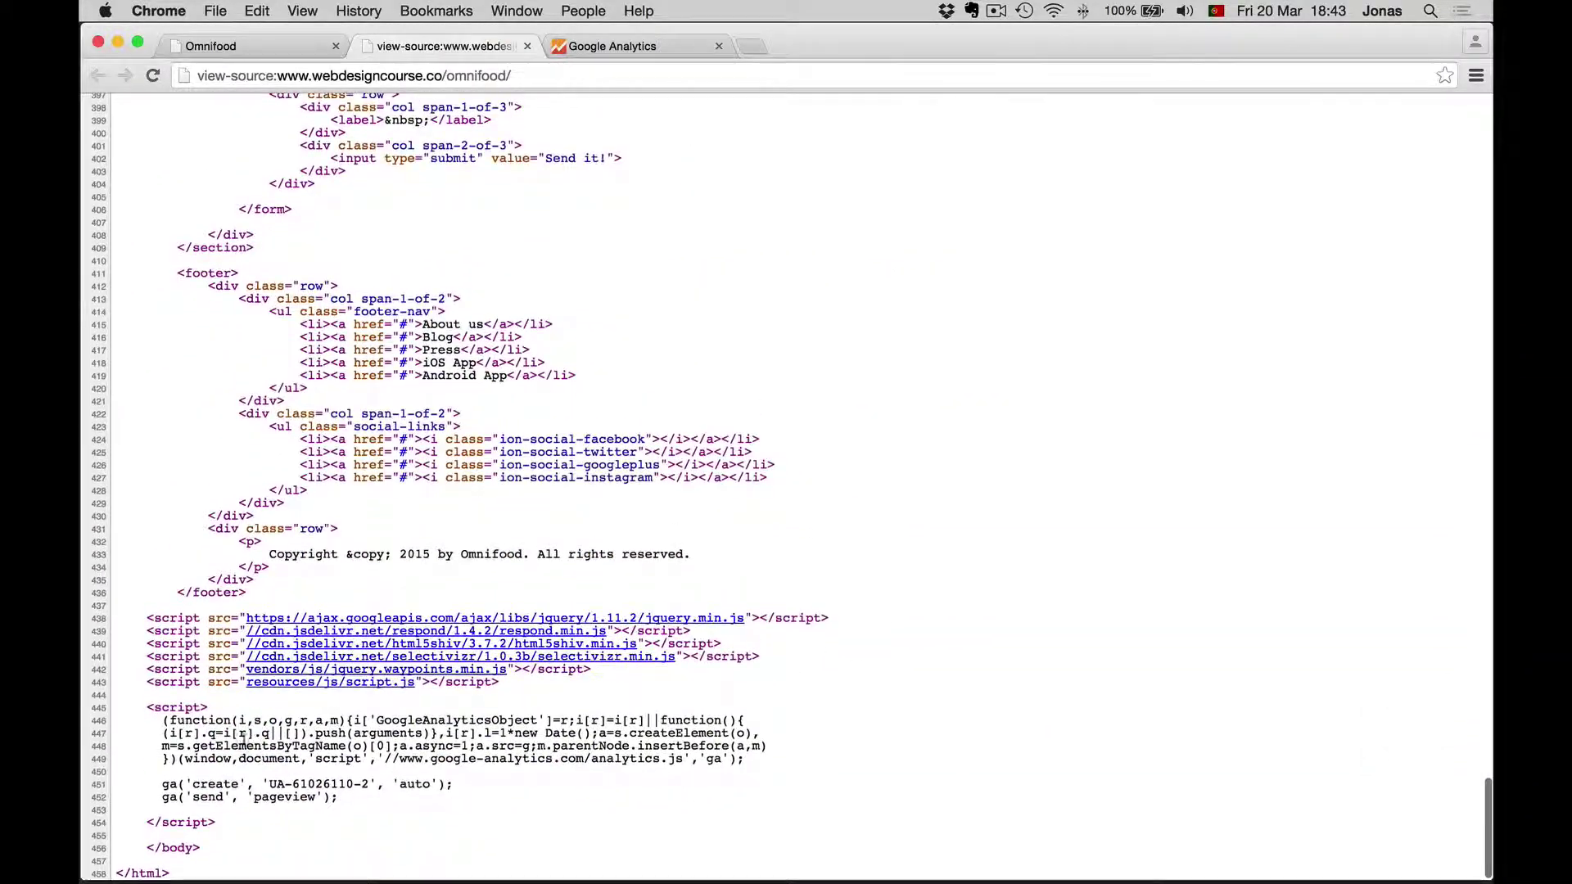
left_click_drag(142, 706, 254, 822)
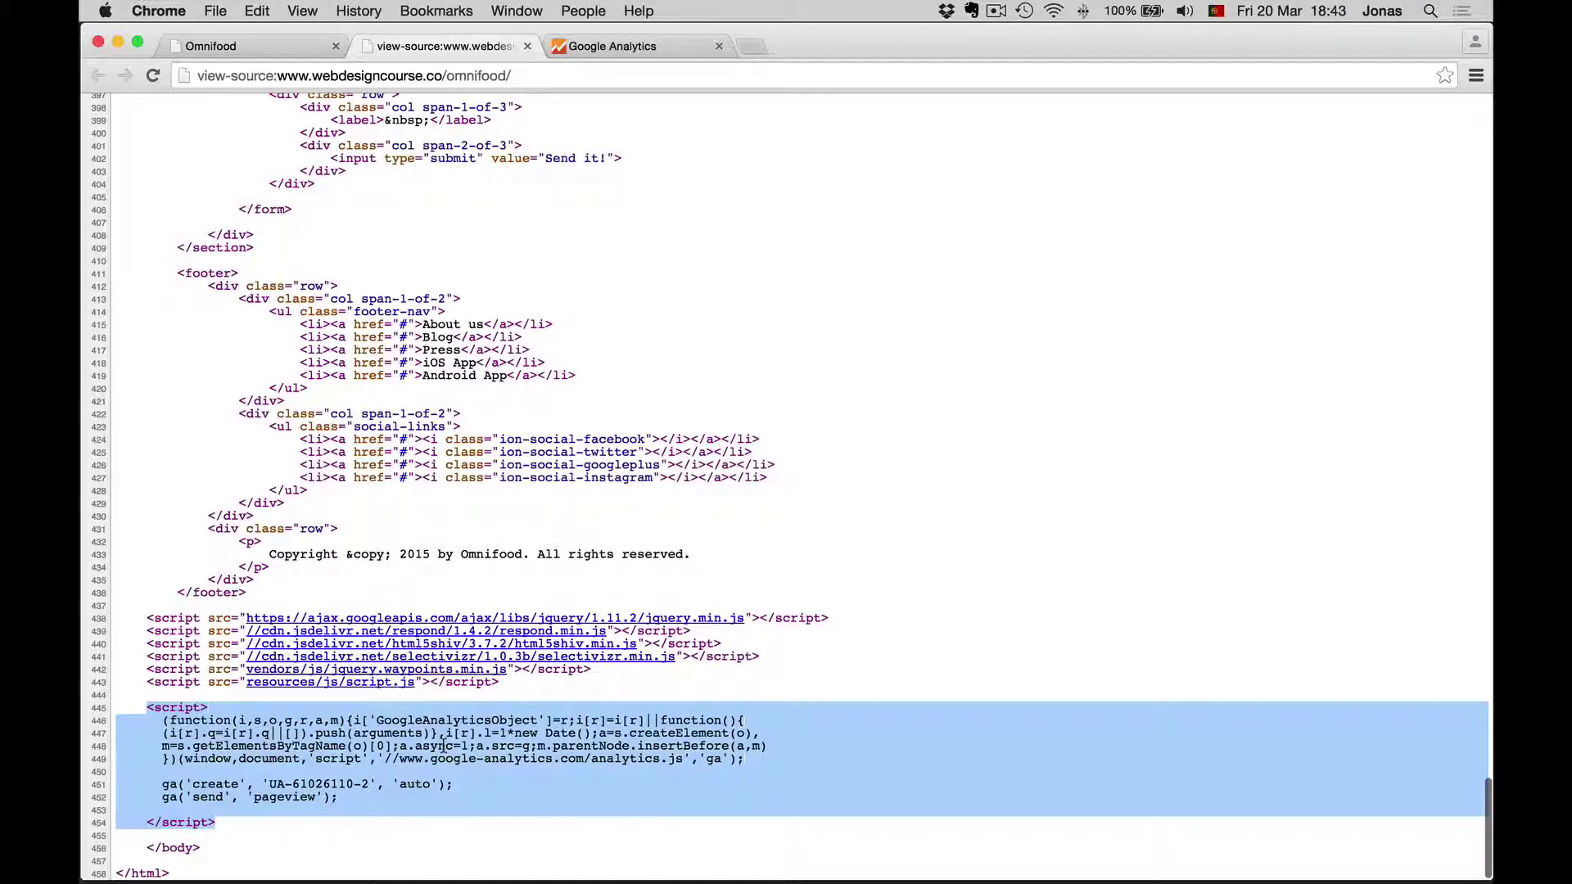
scroll(443, 746, "up", 20)
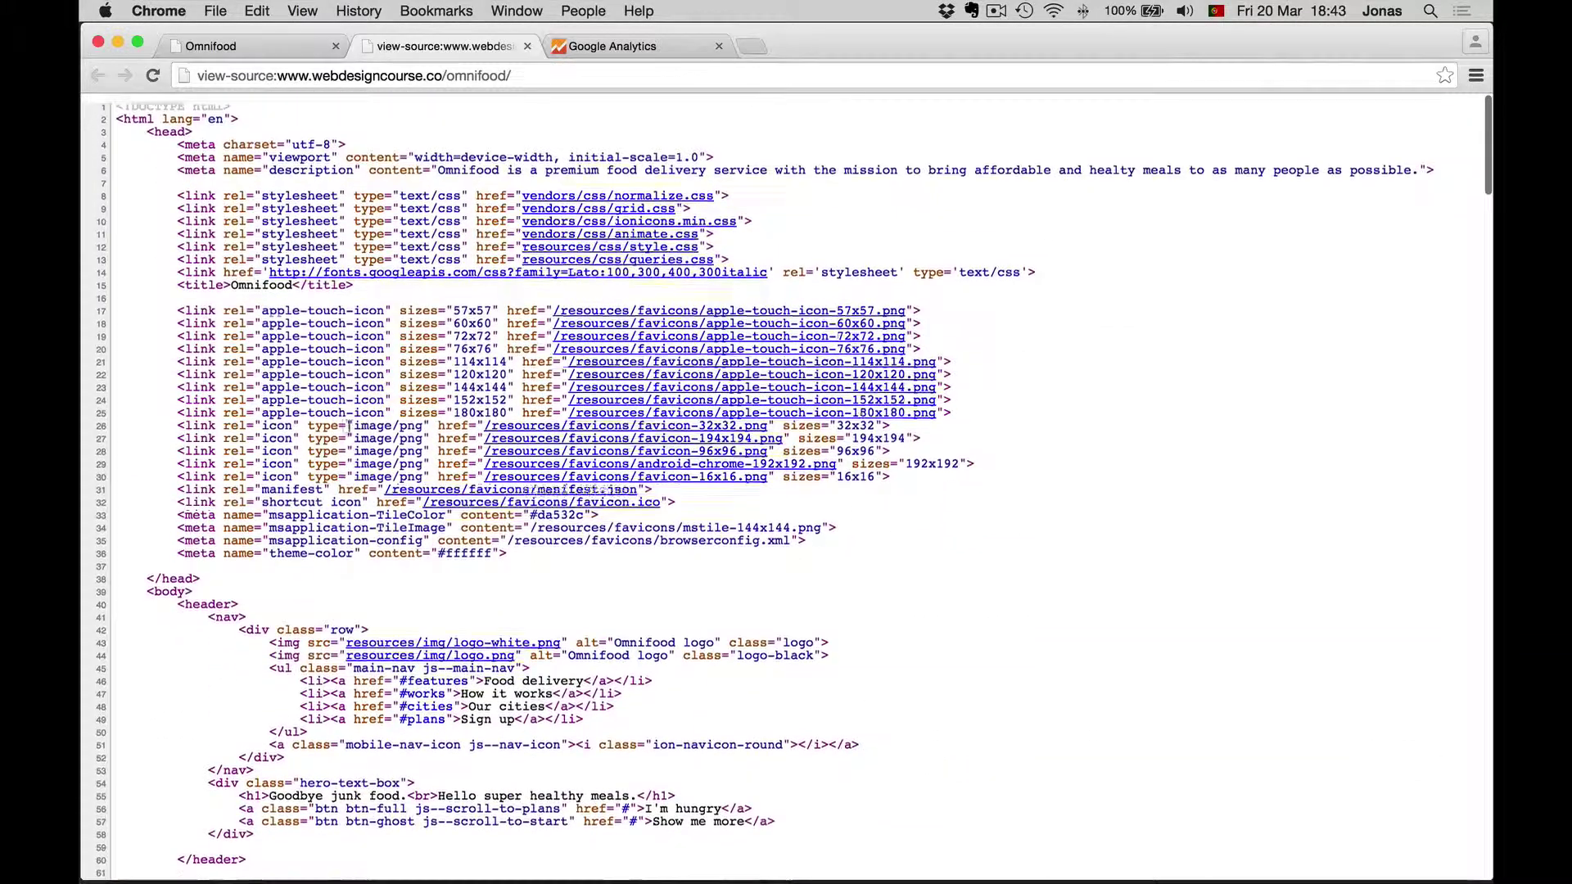
left_click(528, 46)
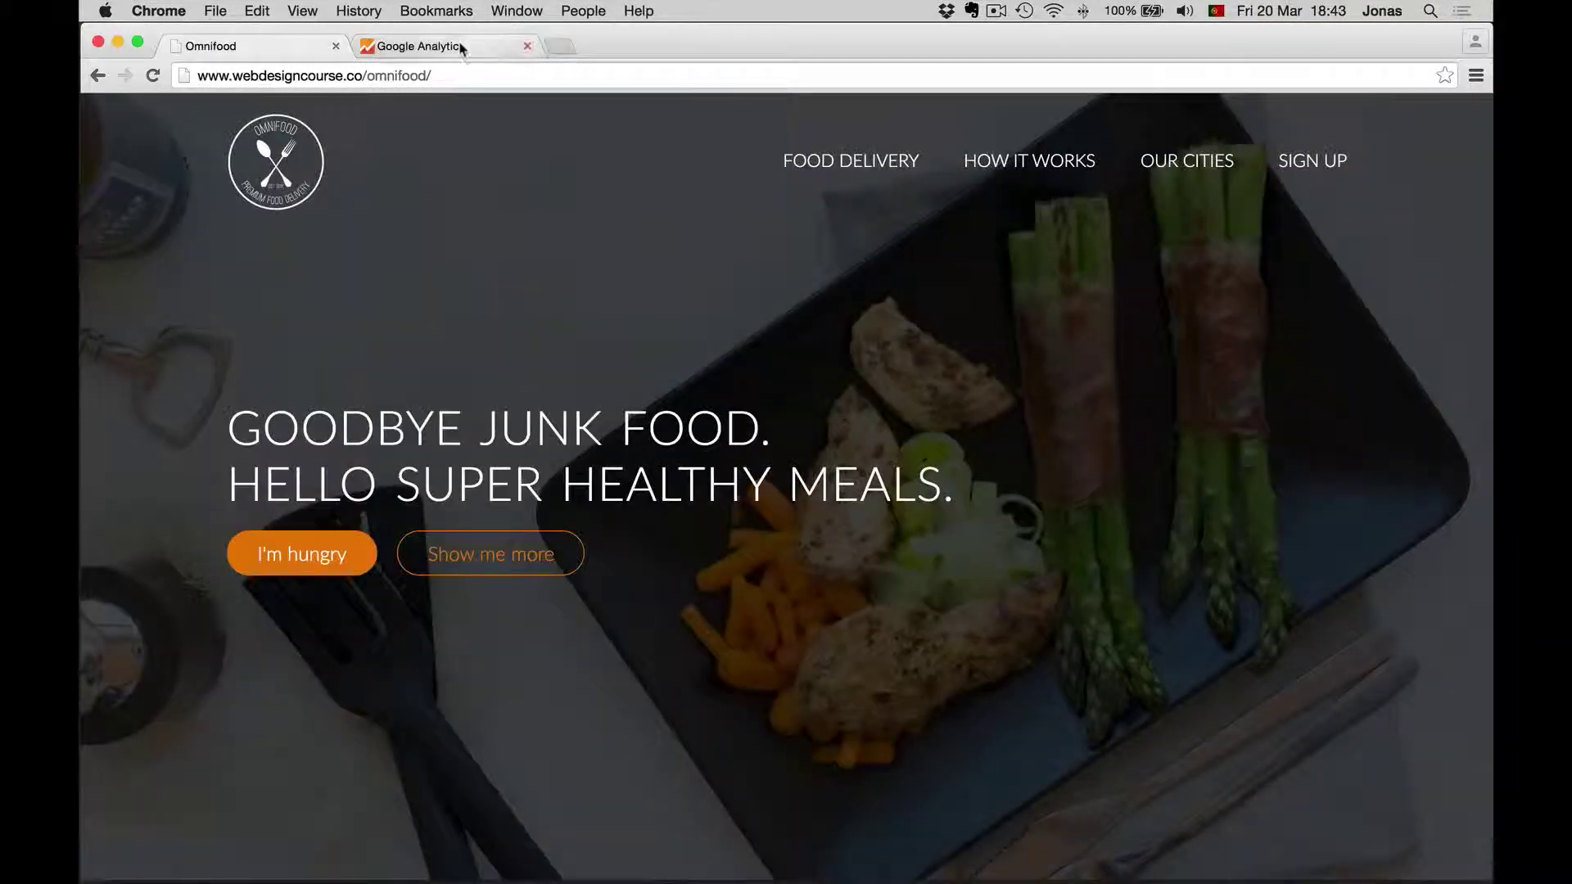
Step: From the Analytics home page, open the Omnifood property's All Web Site Data view
left_click(461, 49)
scroll(962, 555, "up", 5)
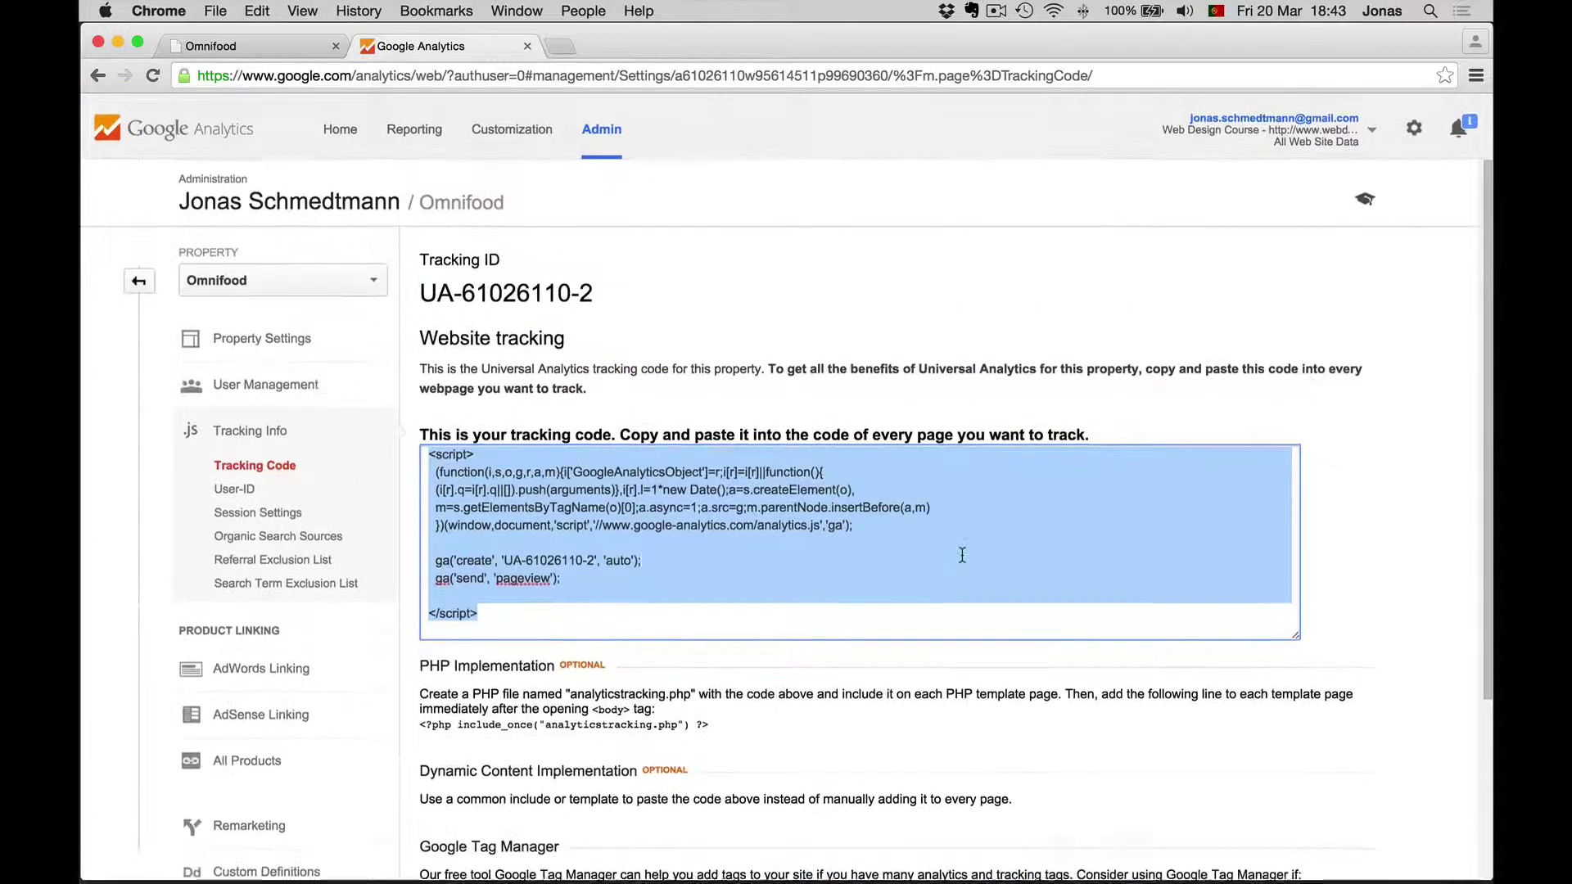
scroll(954, 540, "down", 1)
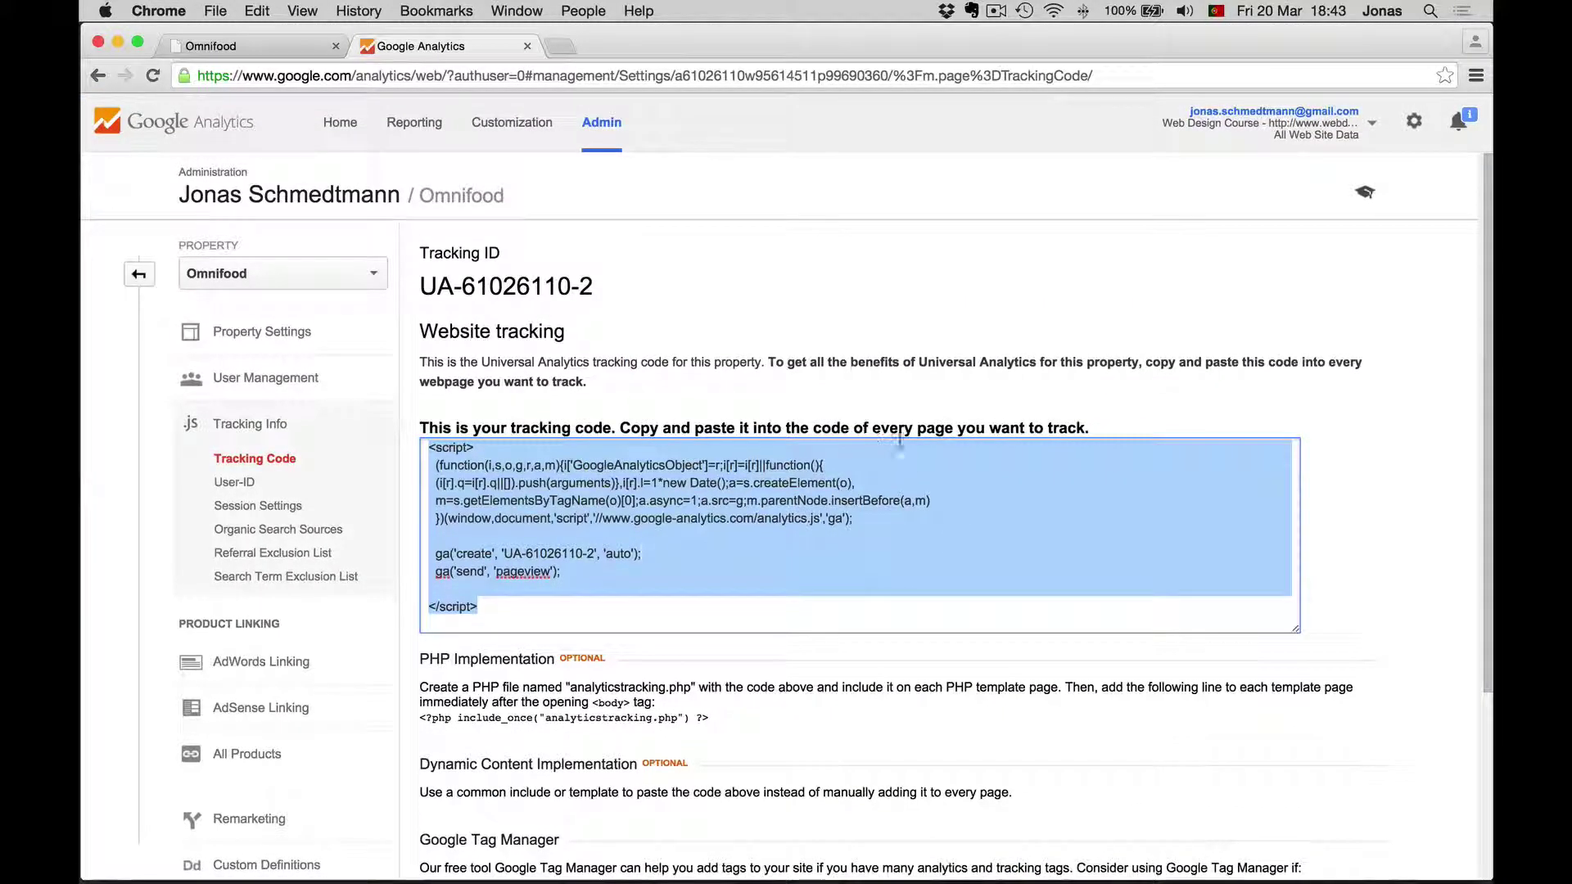
left_click(340, 123)
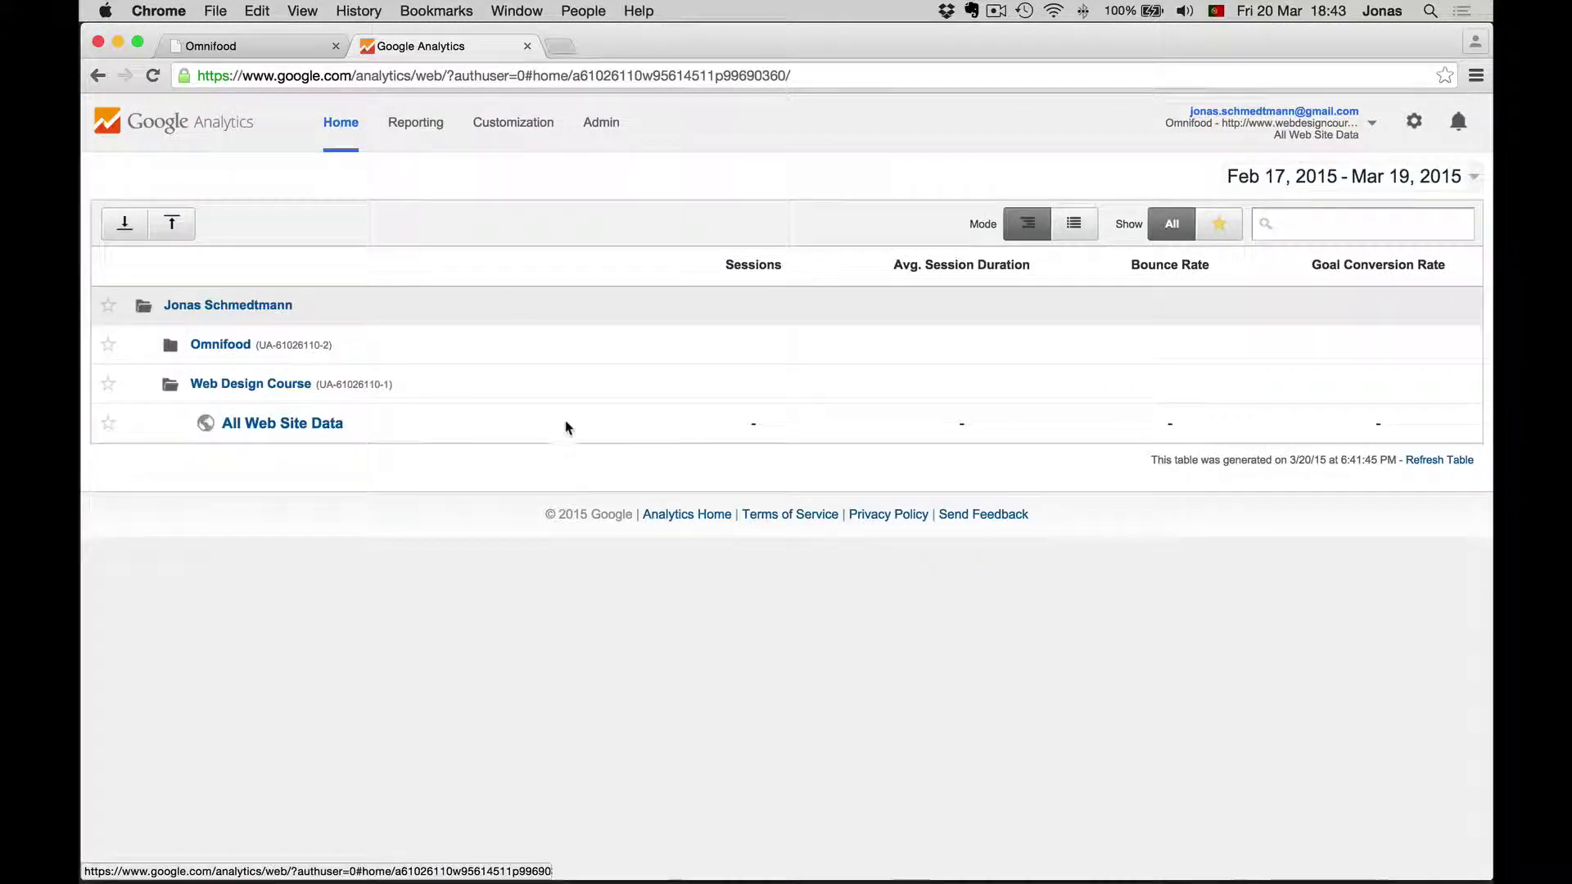
left_click(214, 347)
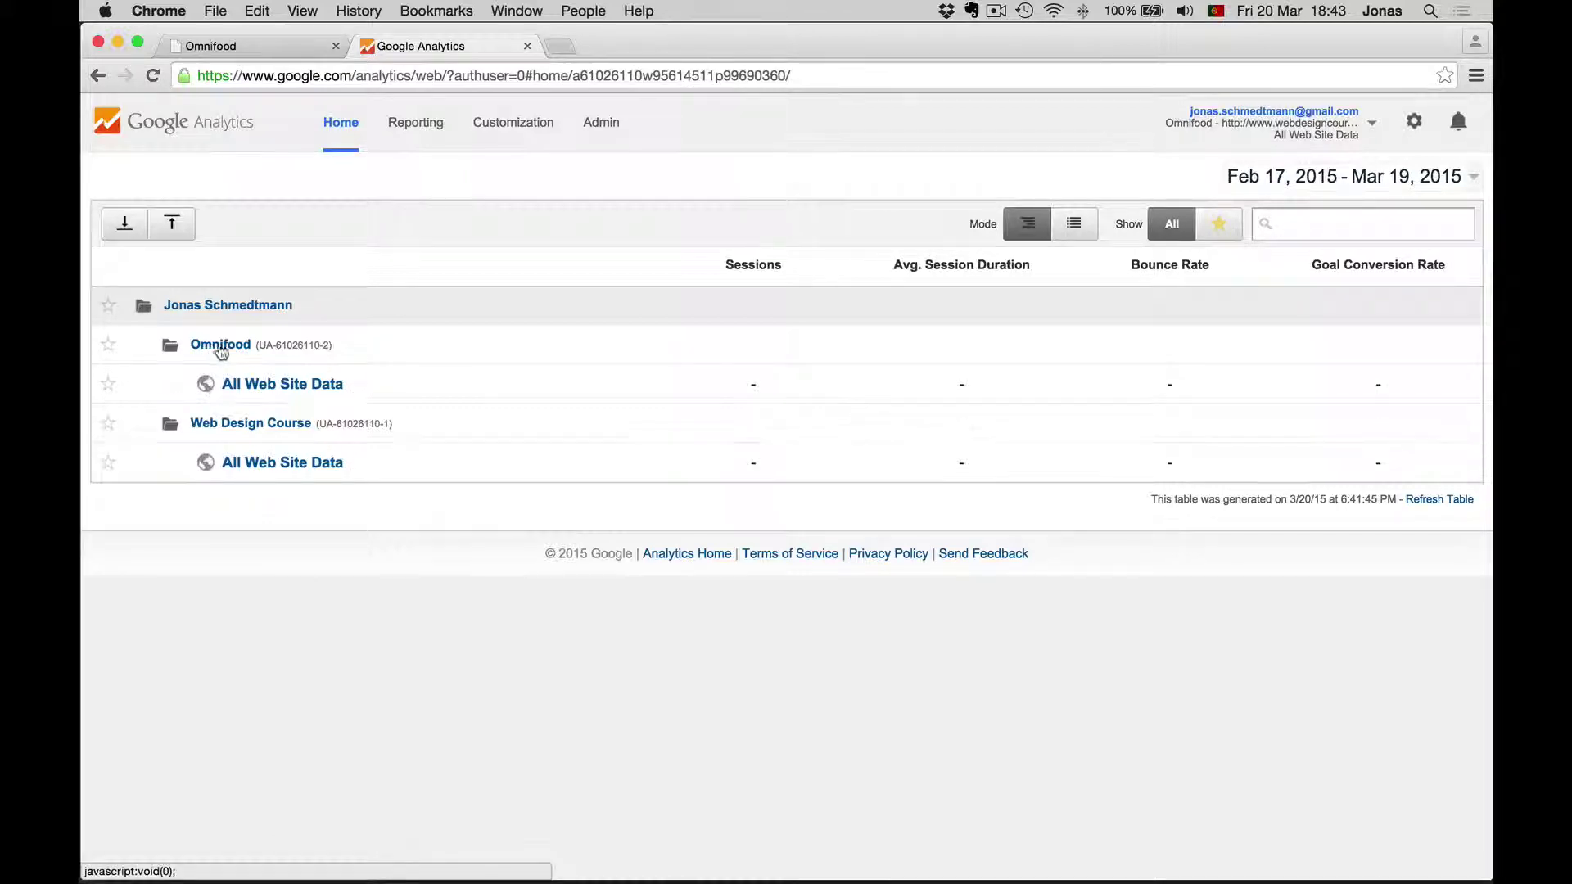
left_click(278, 383)
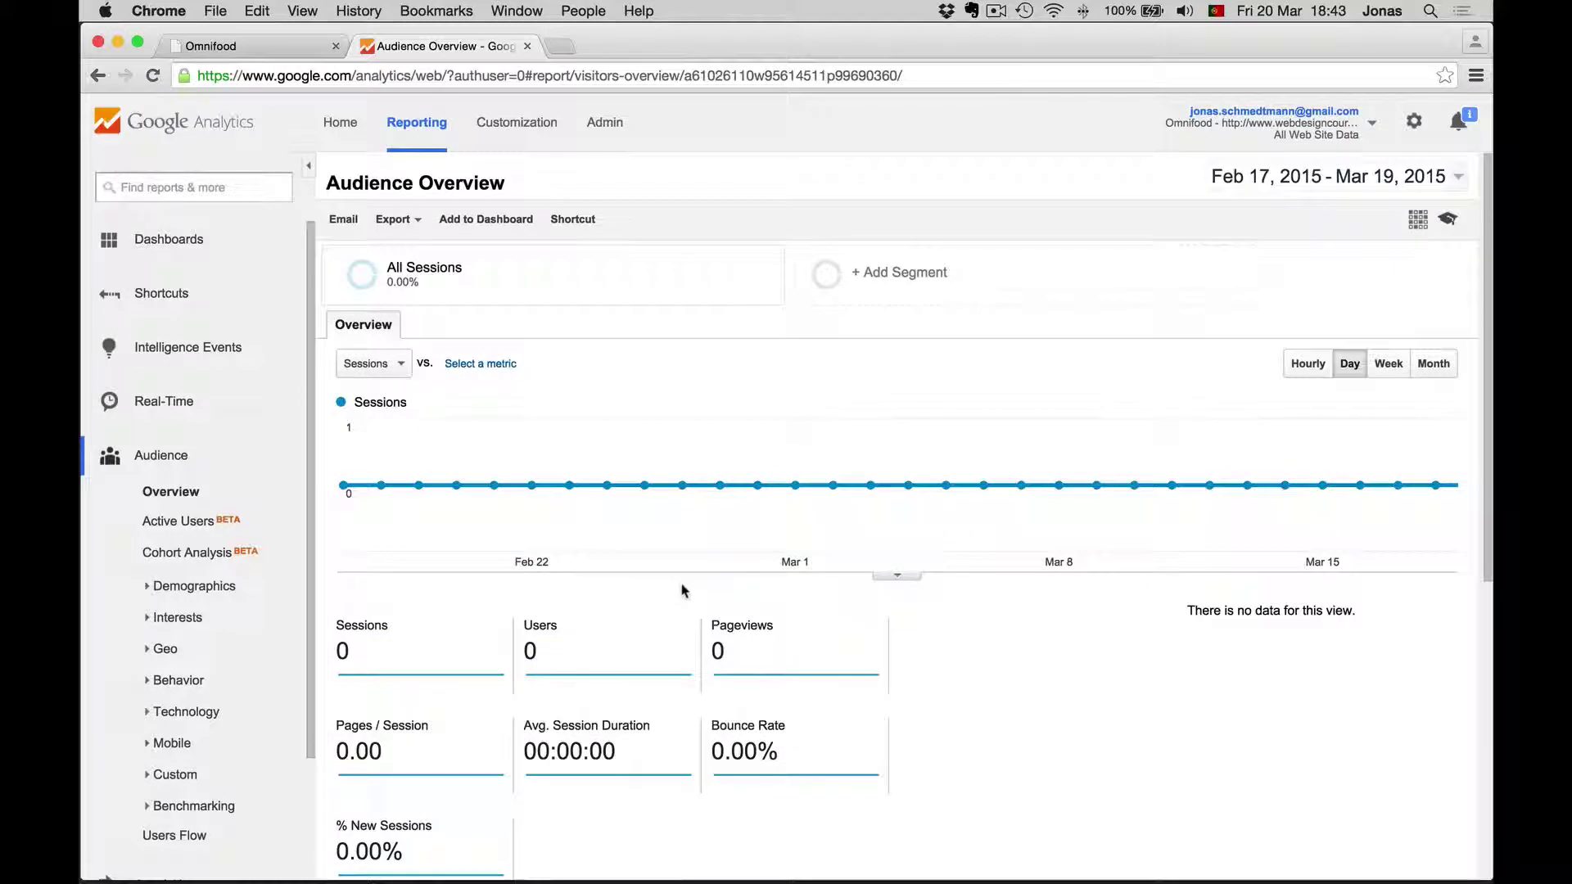
Step: Review the Audience Overview's zero sessions and 0.00% bounce rate, then expand Acquisition
scroll(205, 543, "down", 4)
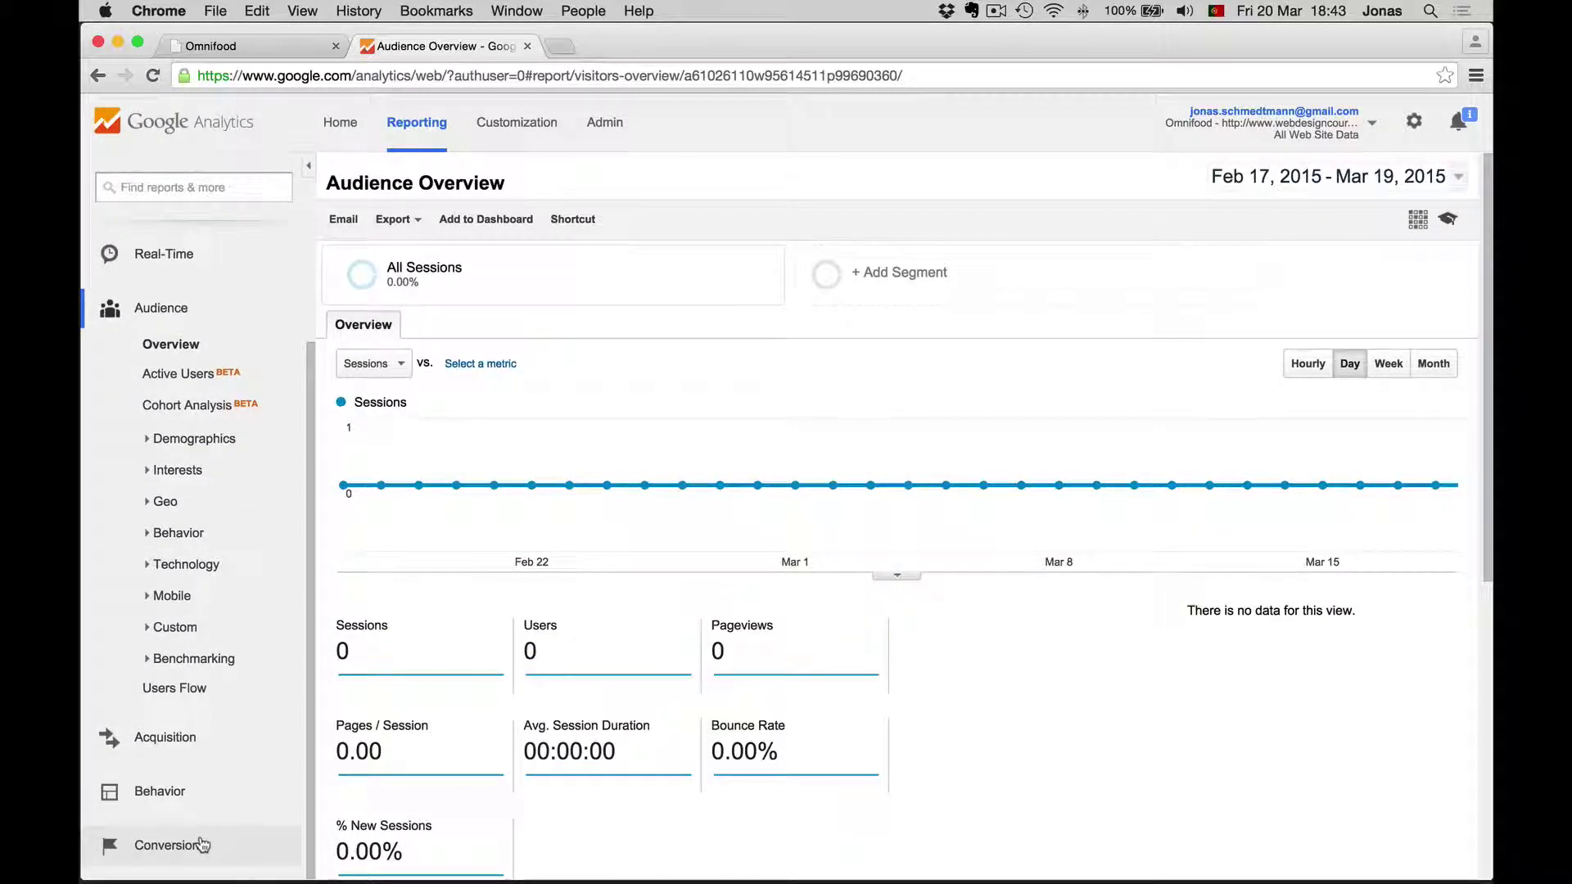
scroll(199, 692, "up", 4)
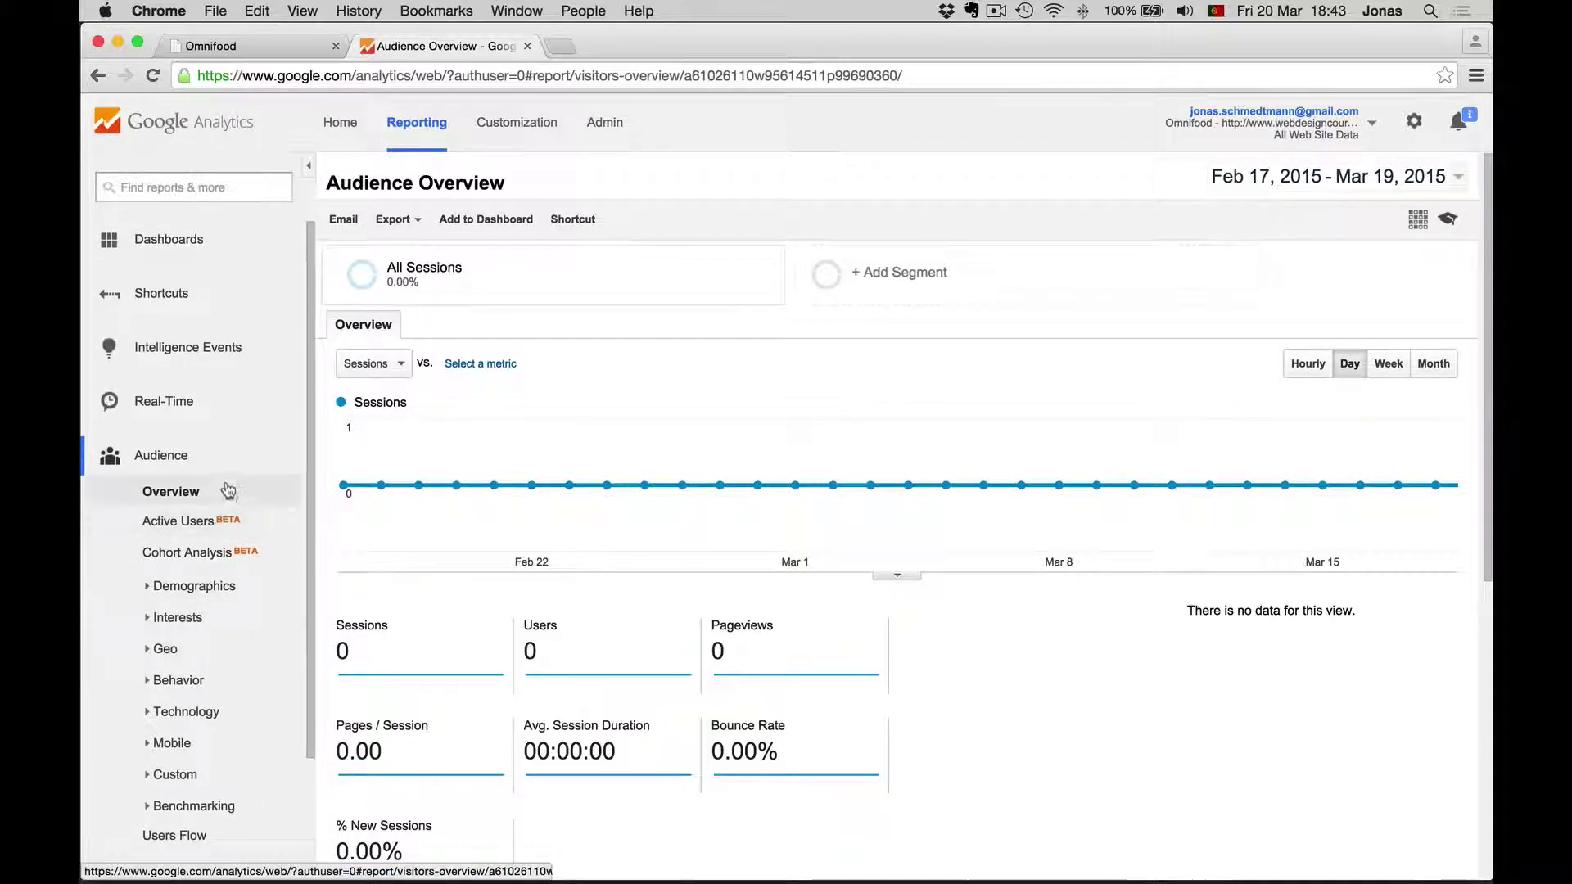
scroll(360, 492, "down", 3)
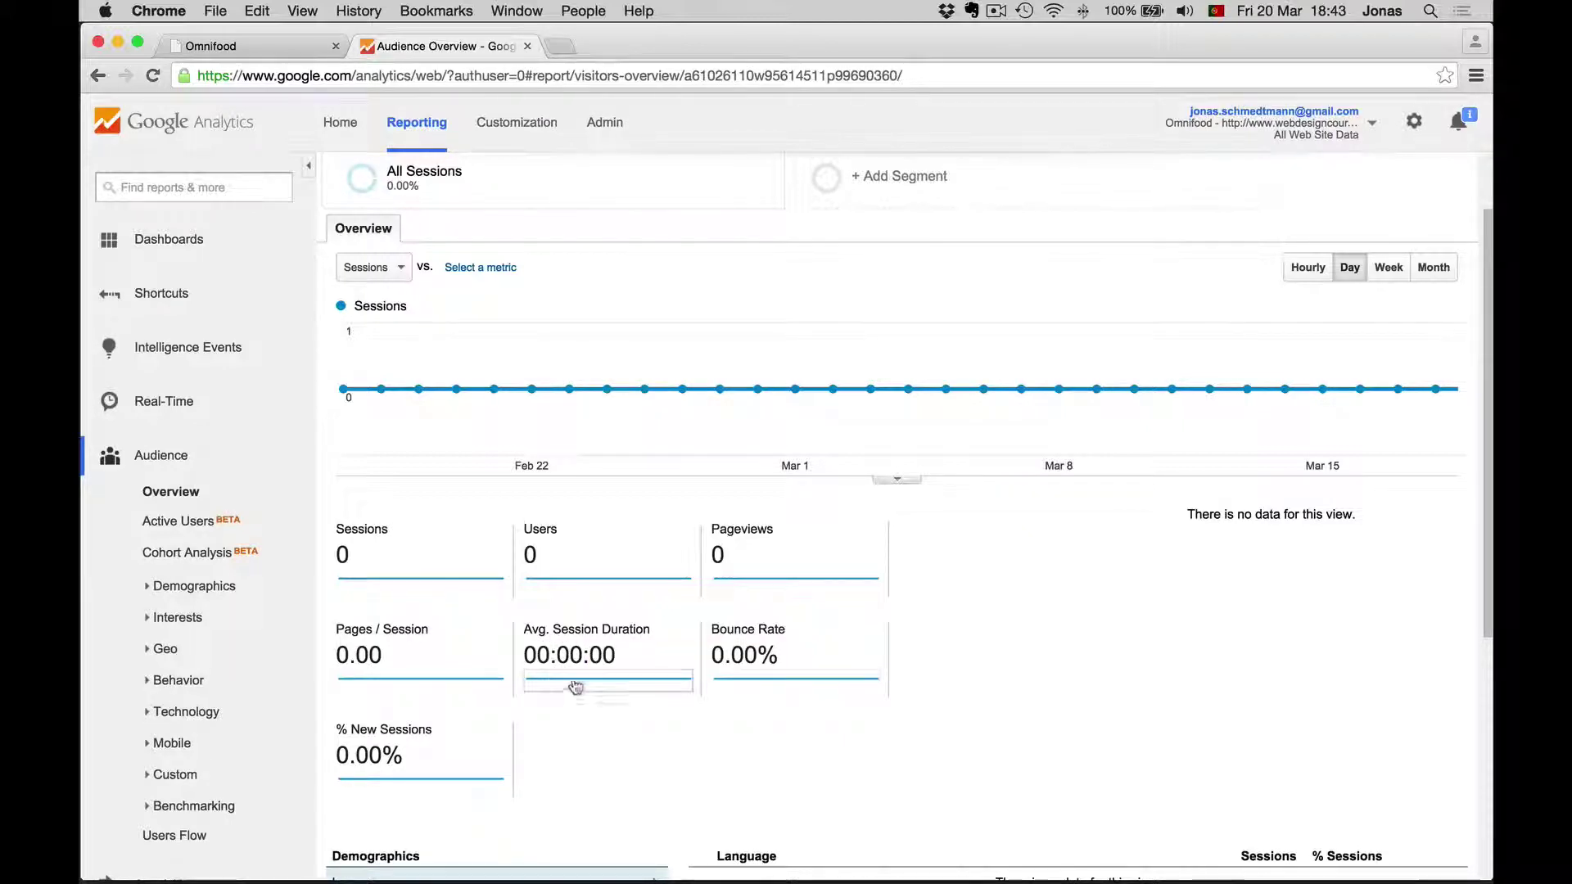
mouse_move(717, 642)
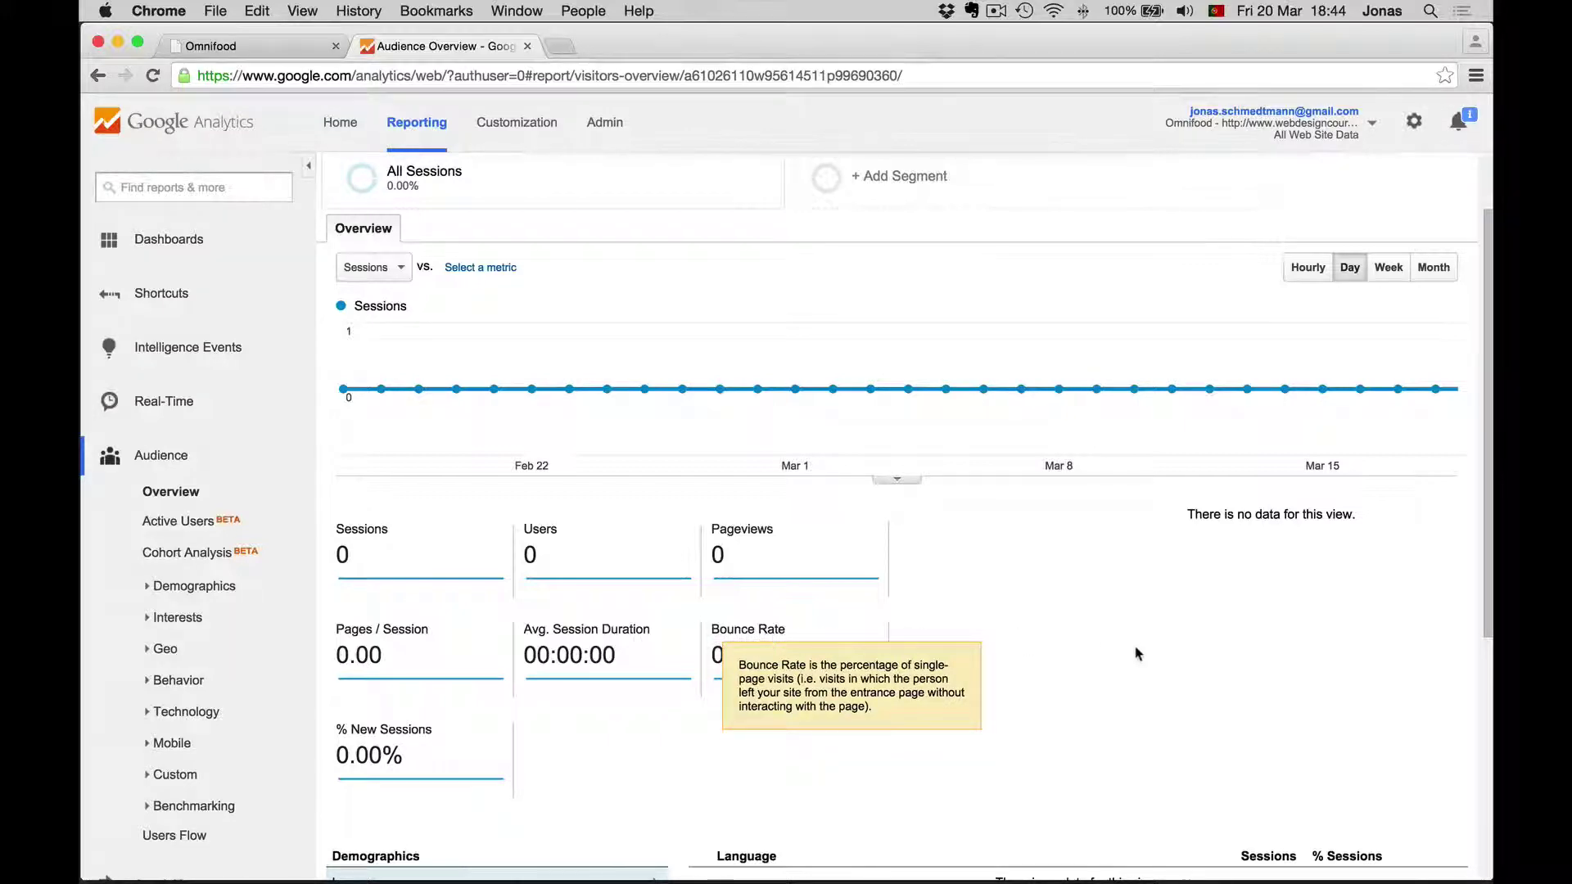
scroll(1137, 652, "down", 4)
scroll(1073, 660, "down", 1)
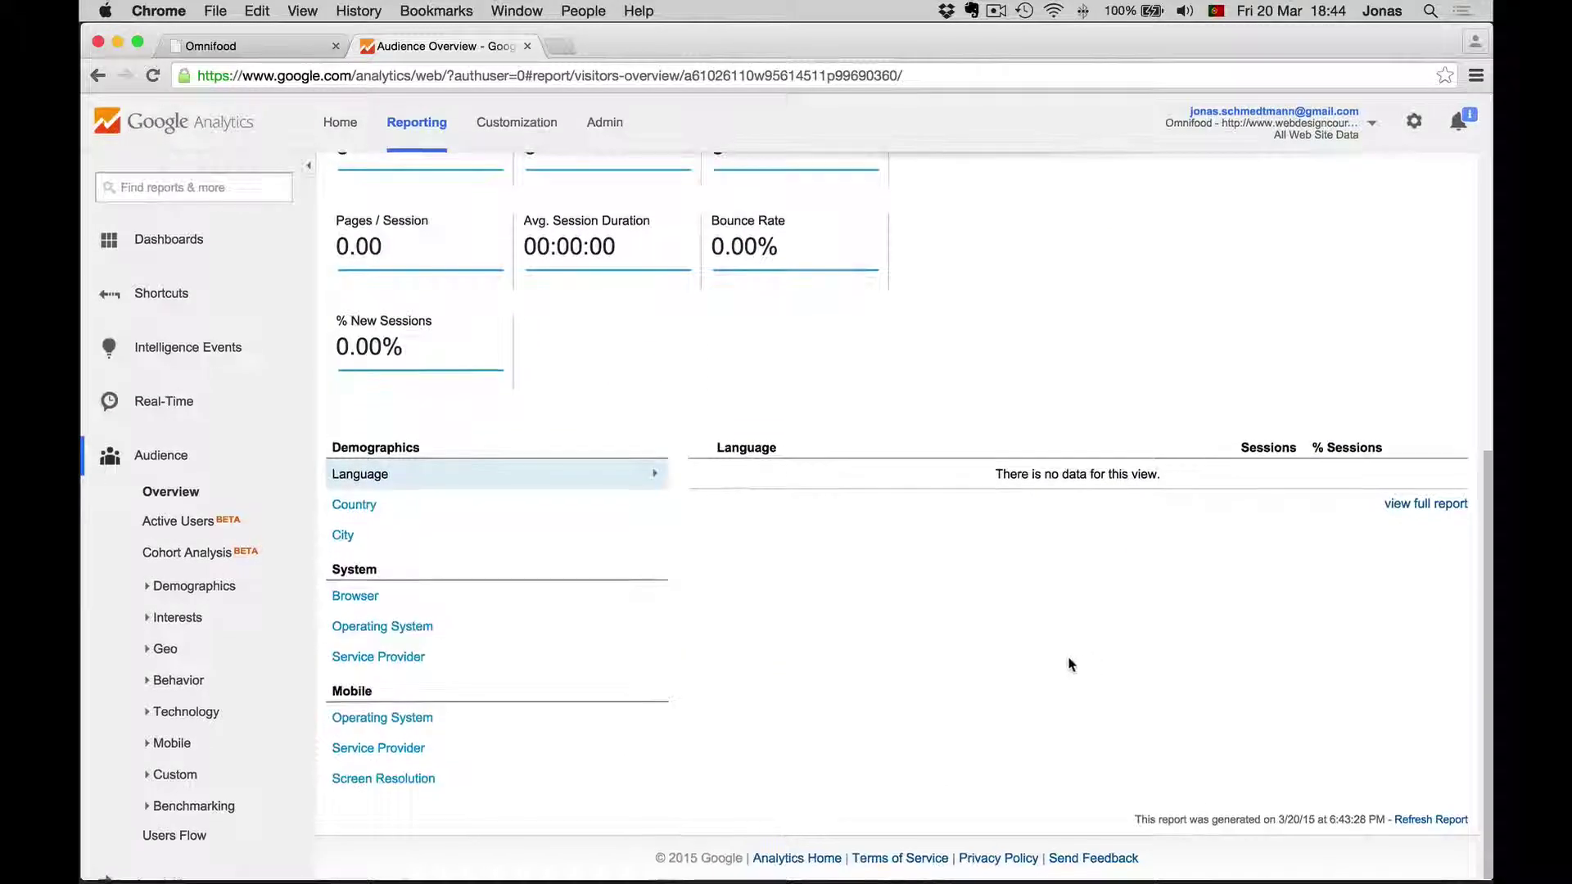
scroll(965, 660, "up", 6)
scroll(164, 573, "down", 4)
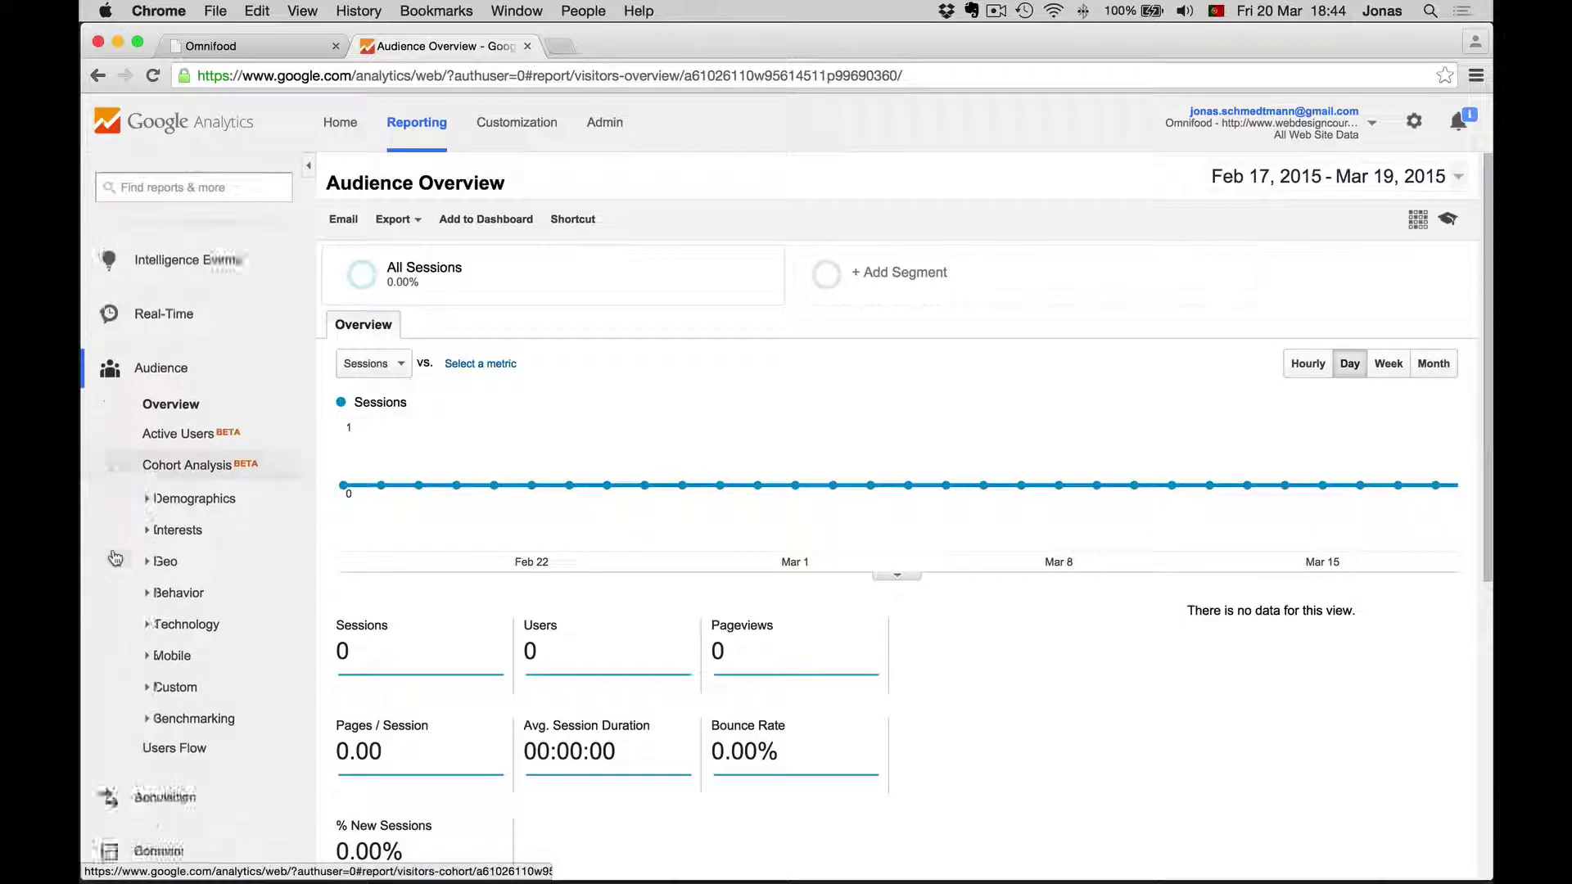
left_click(179, 741)
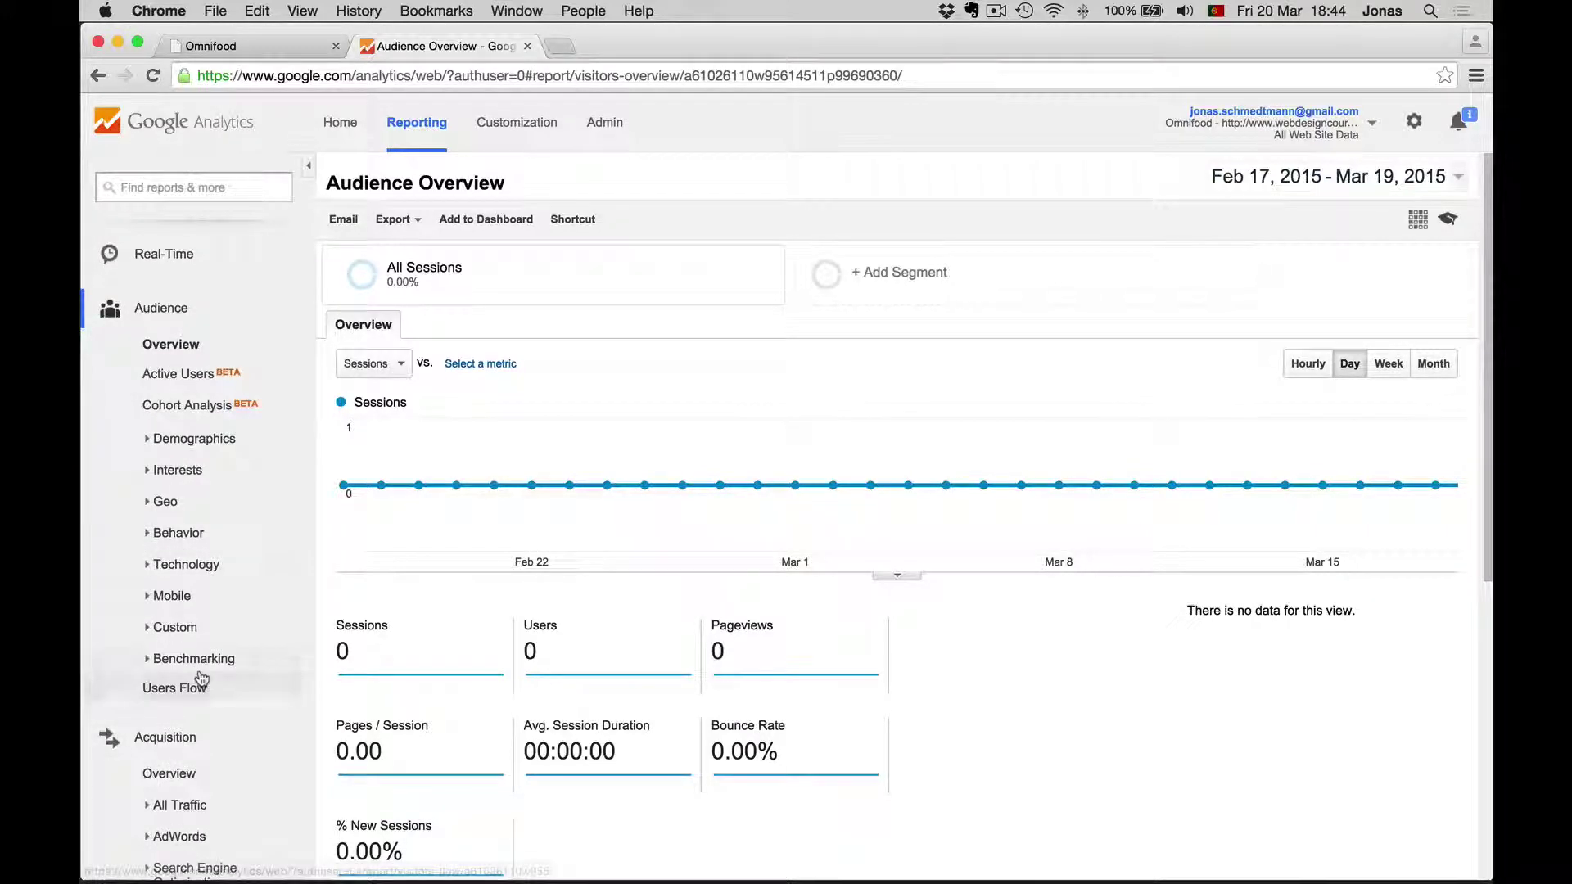
scroll(202, 677, "down", 5)
Step: Open the Acquisition Overview and look through its empty report
left_click(187, 569)
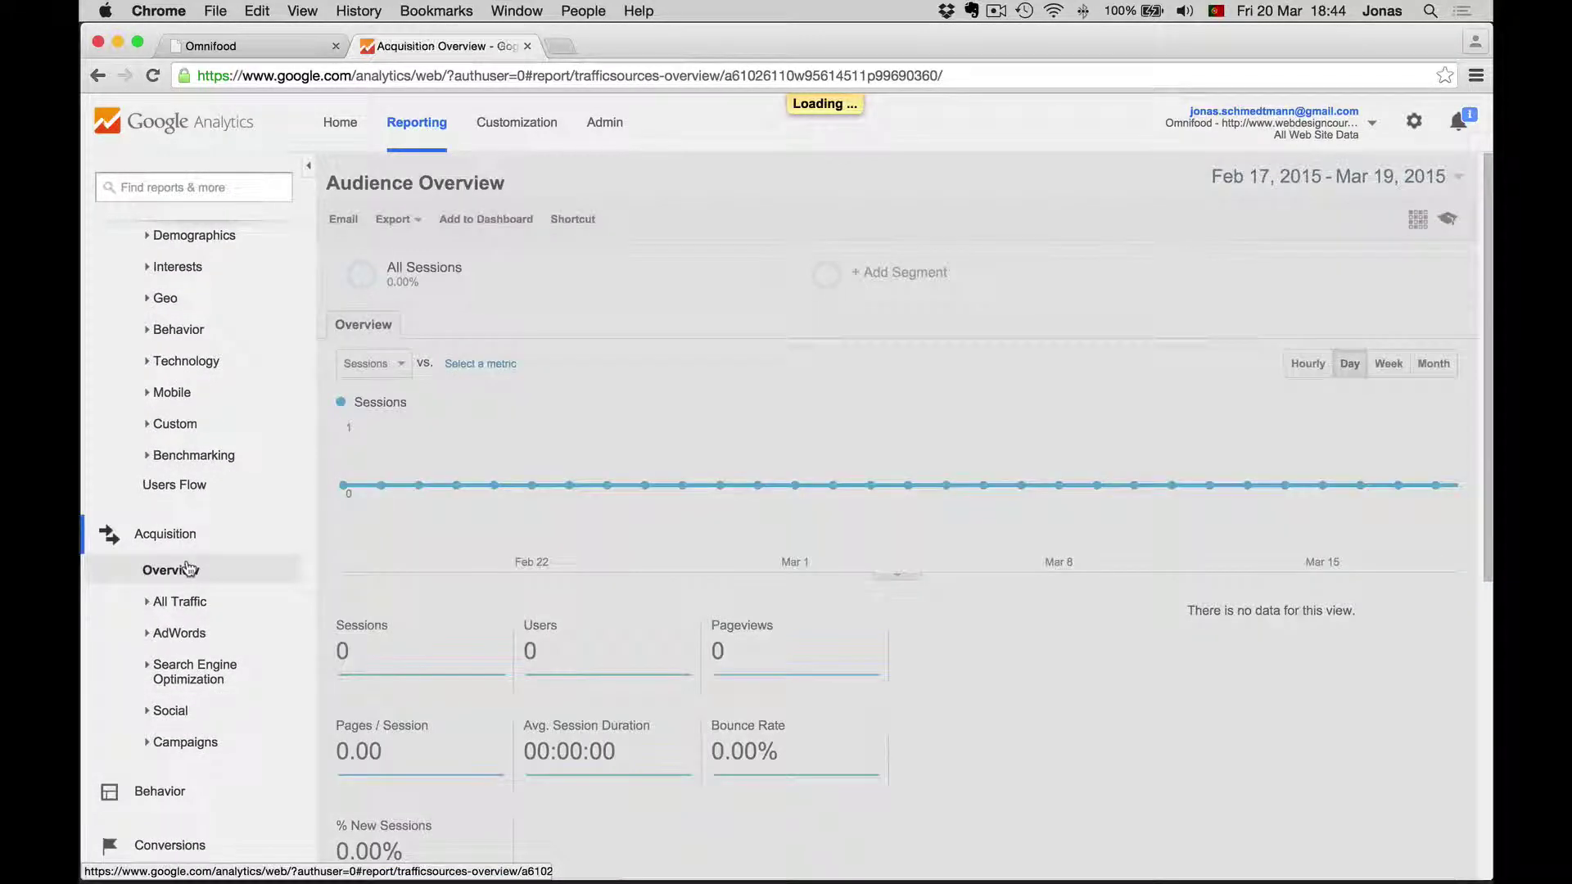
scroll(525, 561, "down", 2)
scroll(526, 562, "down", 4)
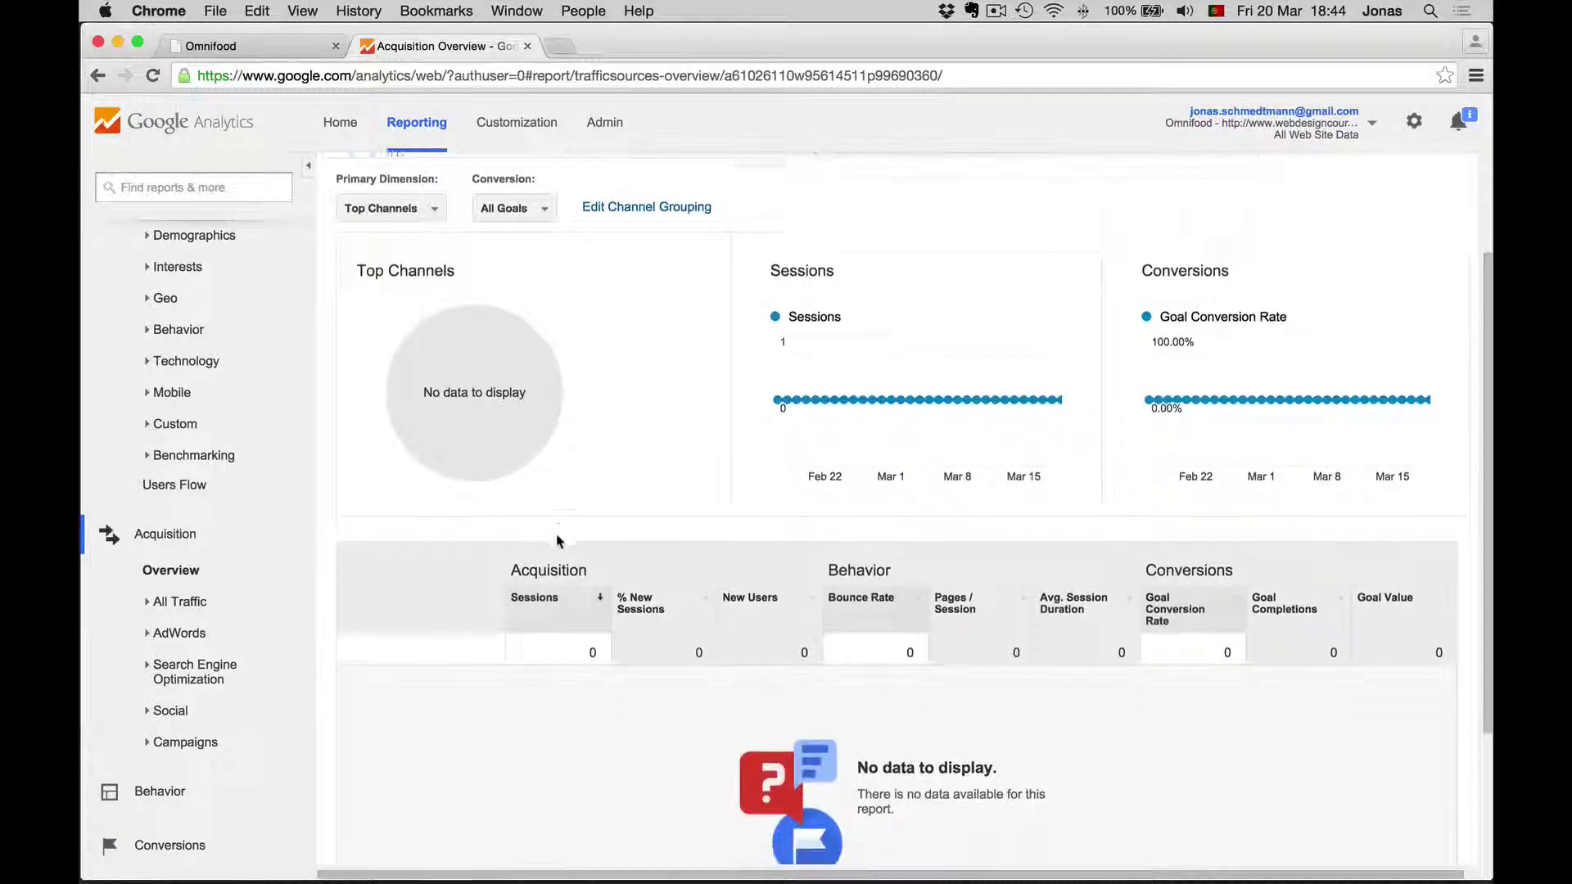
scroll(555, 573, "up", 7)
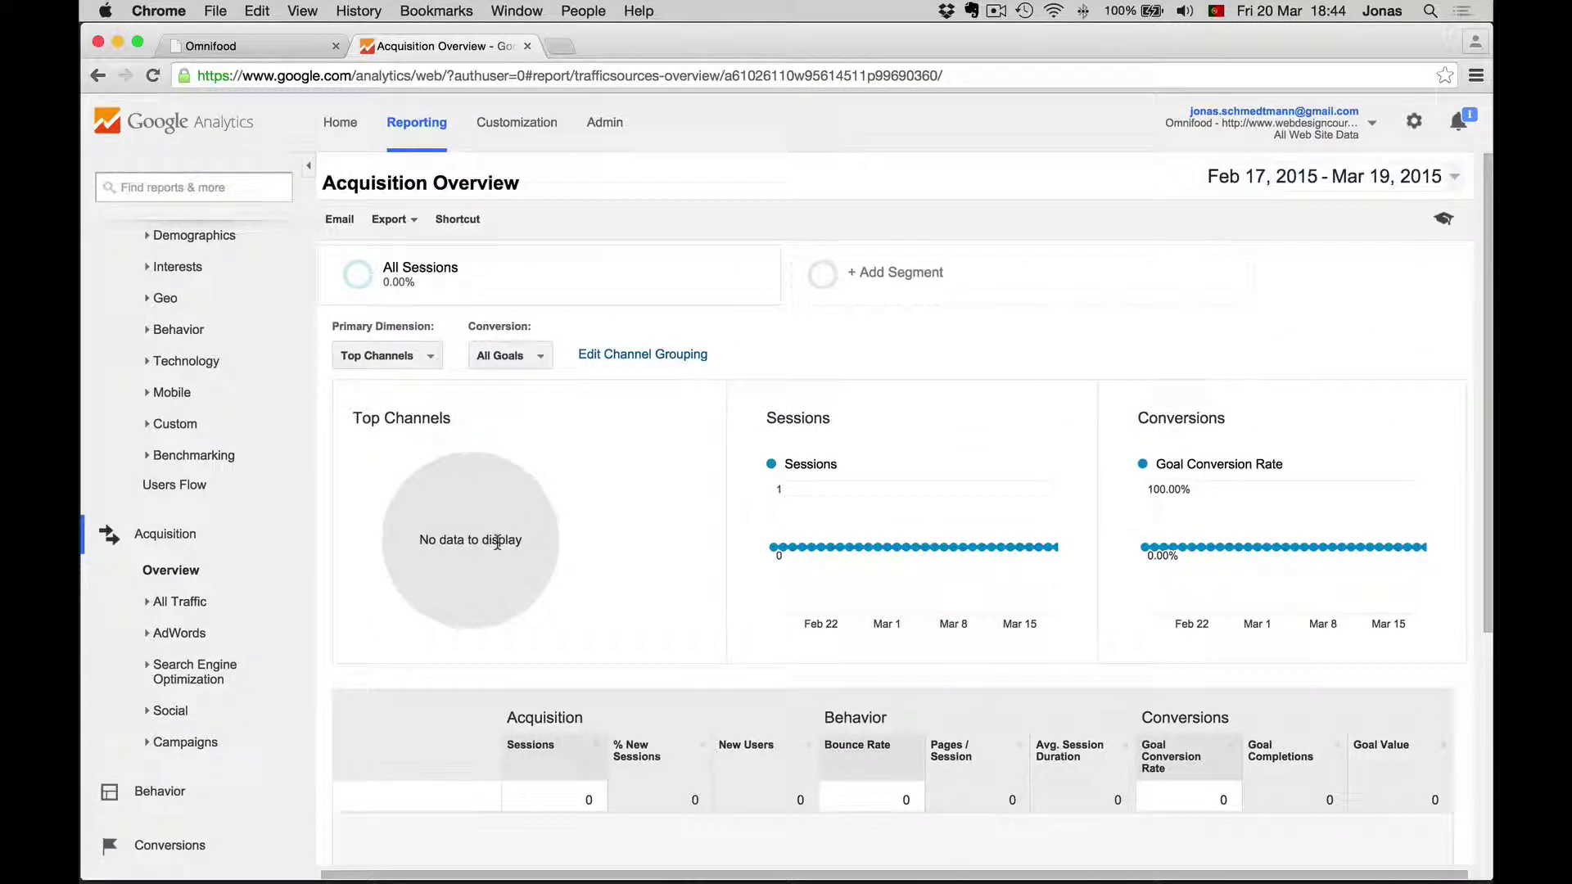
scroll(618, 562, "down", 5)
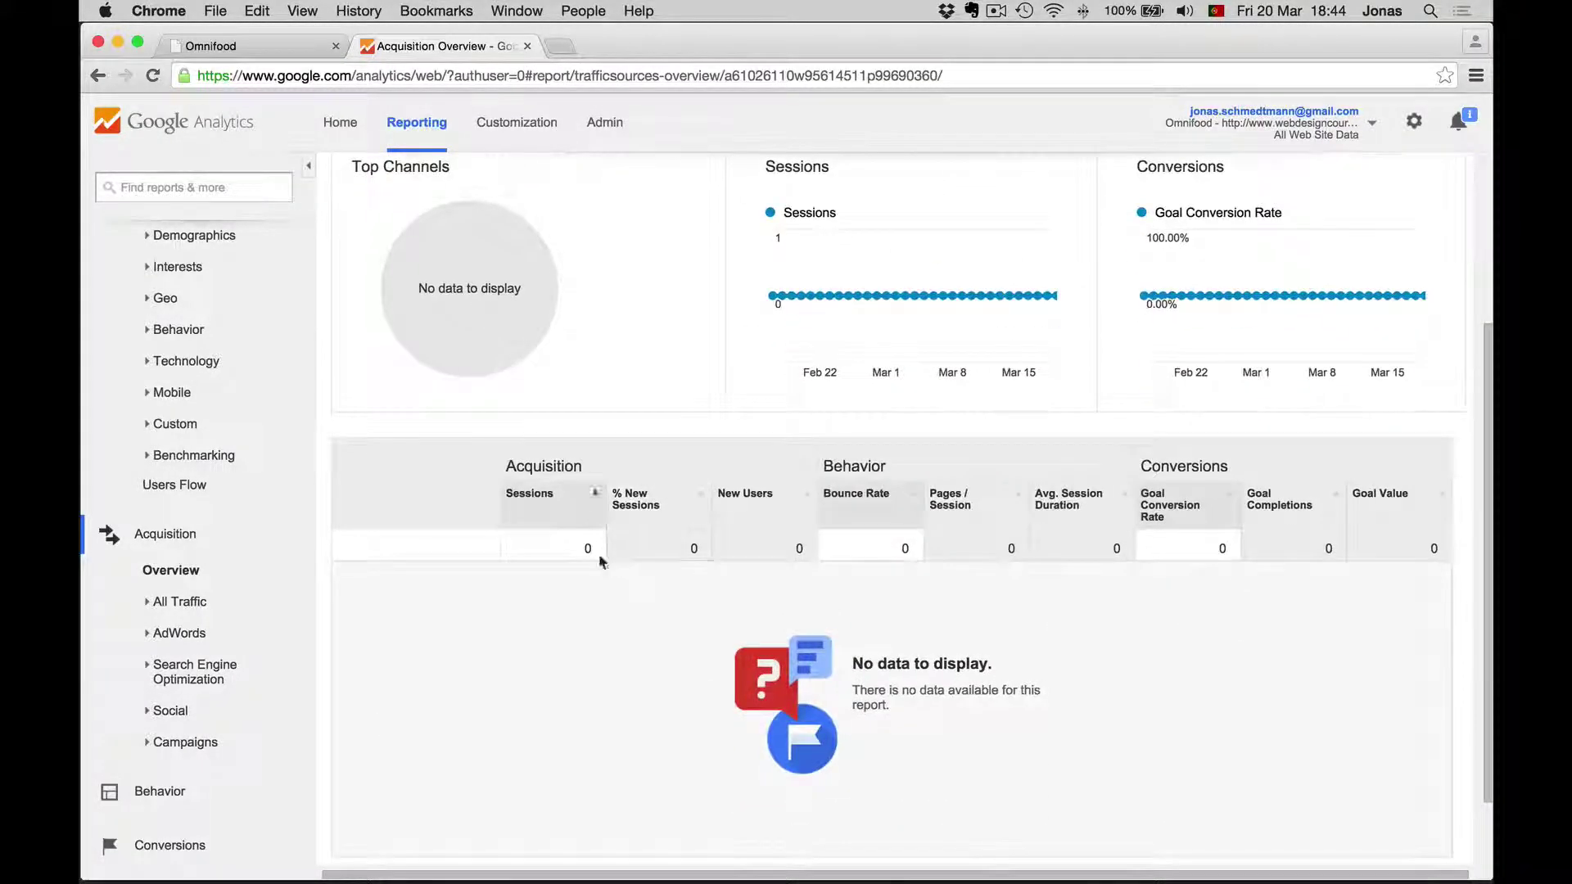
scroll(239, 596, "up", 1)
scroll(238, 595, "up", 2)
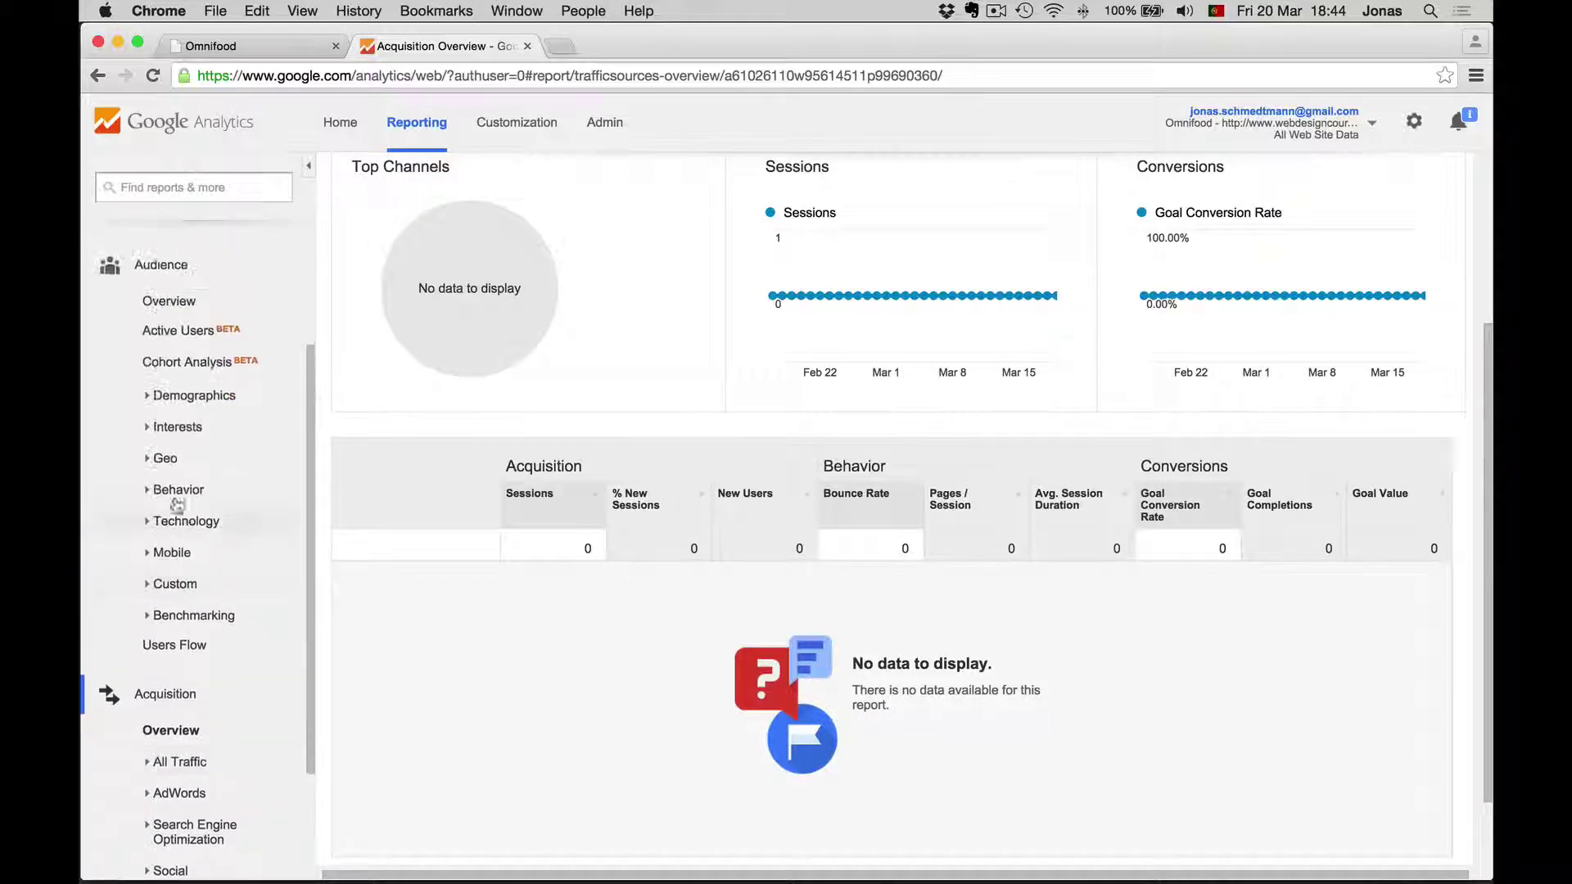
Step: Expand Geo and Behavior in the sidebar and return to the Audience Overview
left_click(168, 459)
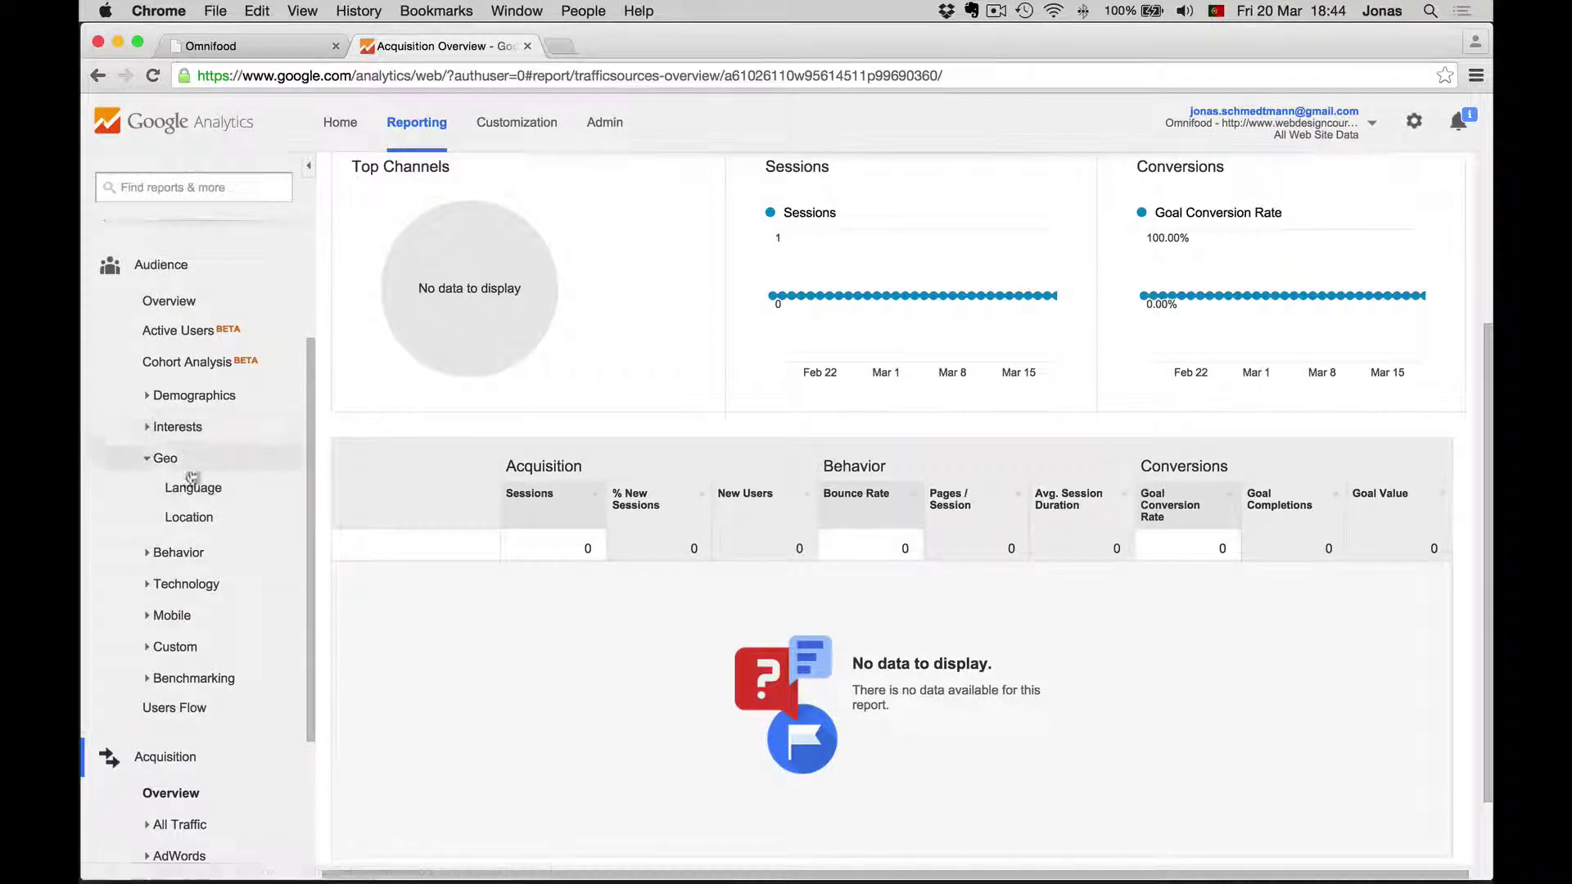
scroll(197, 508, "down", 5)
left_click(160, 792)
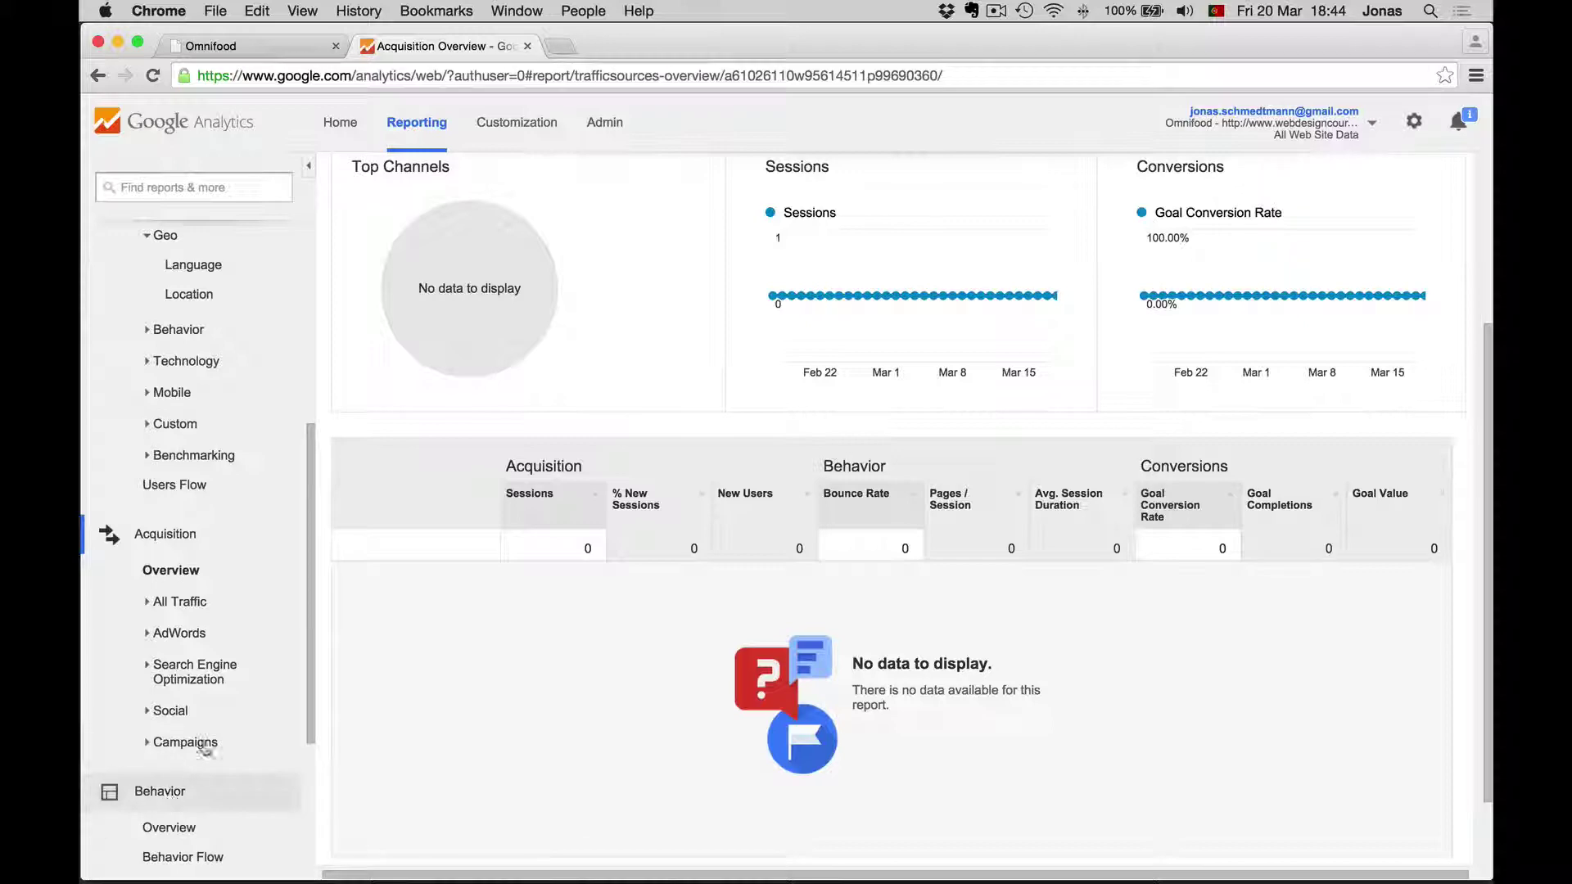
scroll(215, 677, "down", 6)
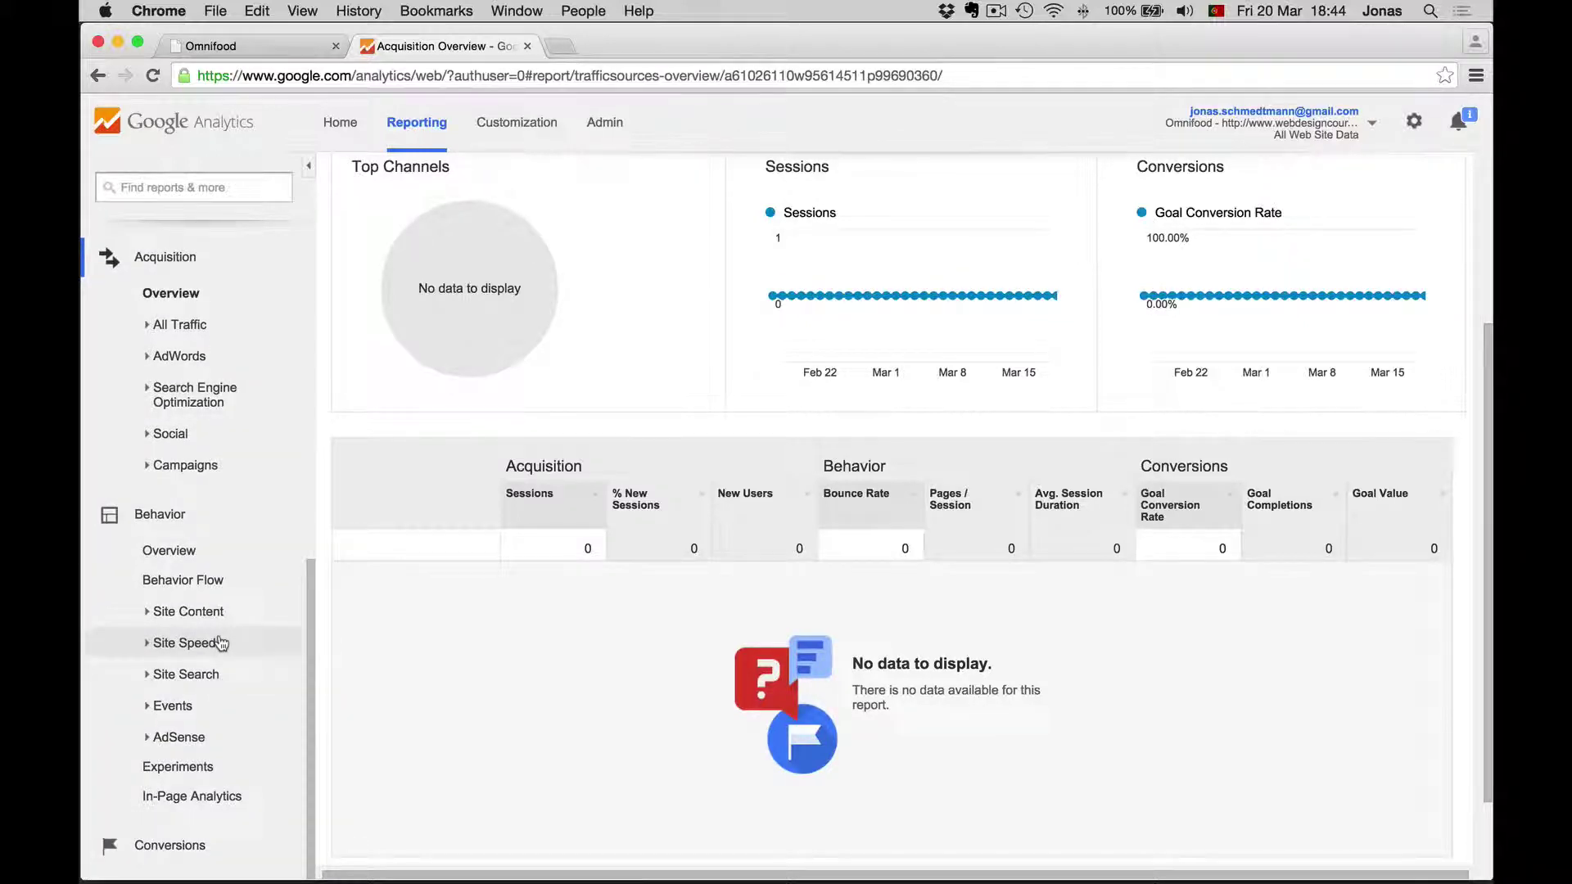
scroll(221, 644, "up", 3)
scroll(221, 644, "up", 10)
scroll(491, 639, "up", 5)
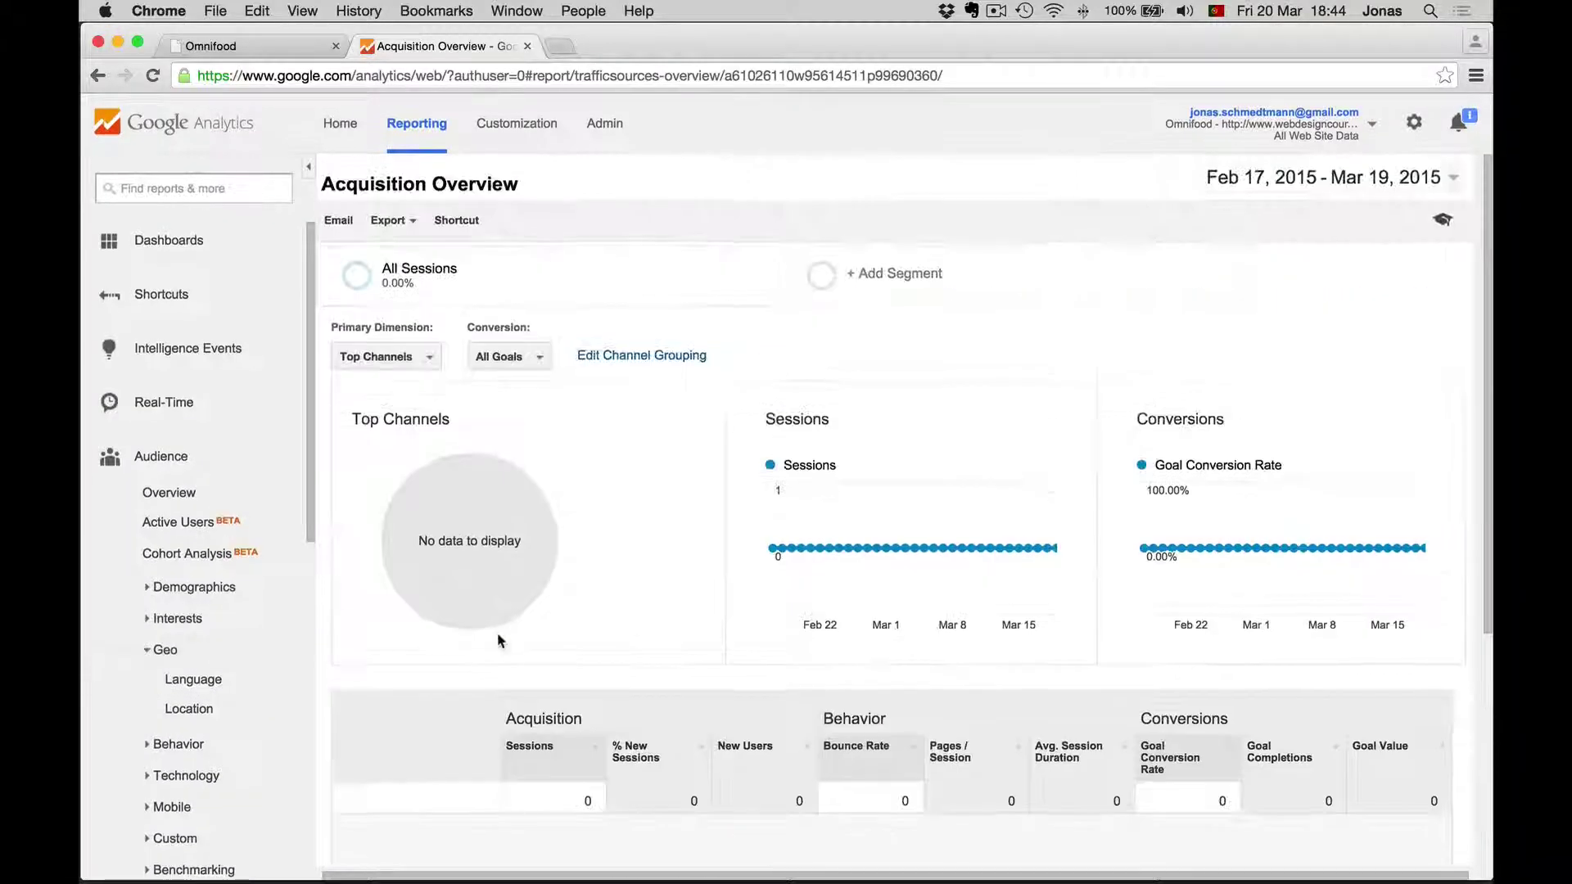
left_click(203, 500)
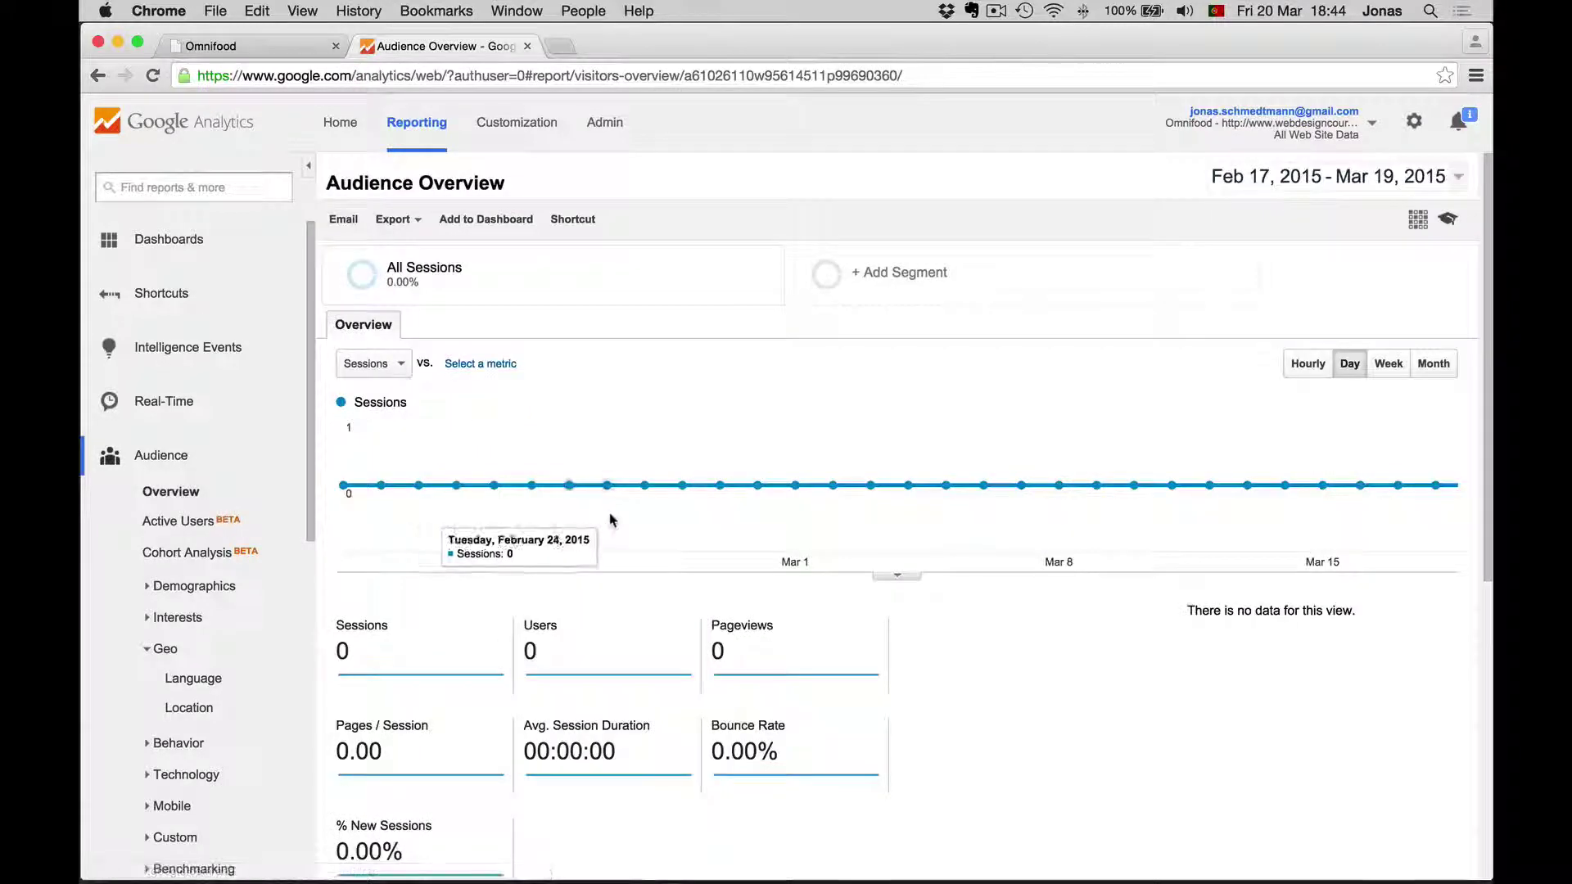